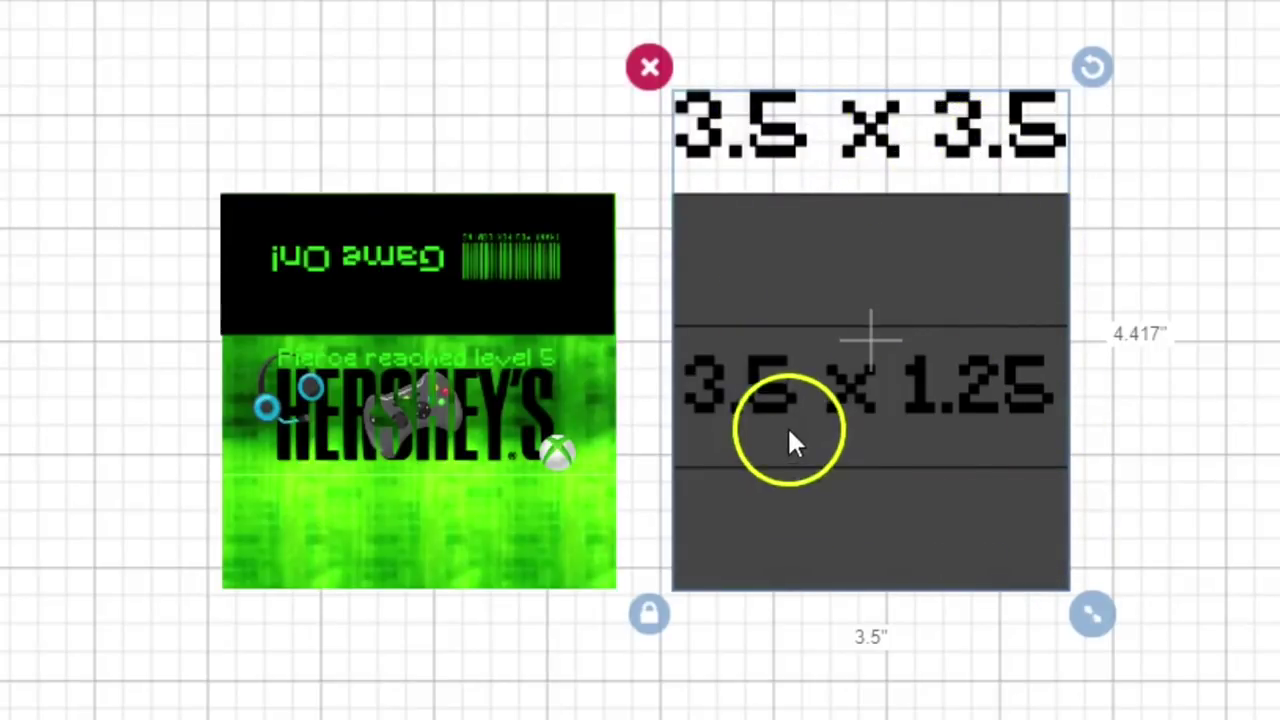
# Nudge the grey 3.5 x 1.25 band slightly lower to cap the second green square.
pyautogui.moveTo(764, 407); pyautogui.dragTo(760, 420)
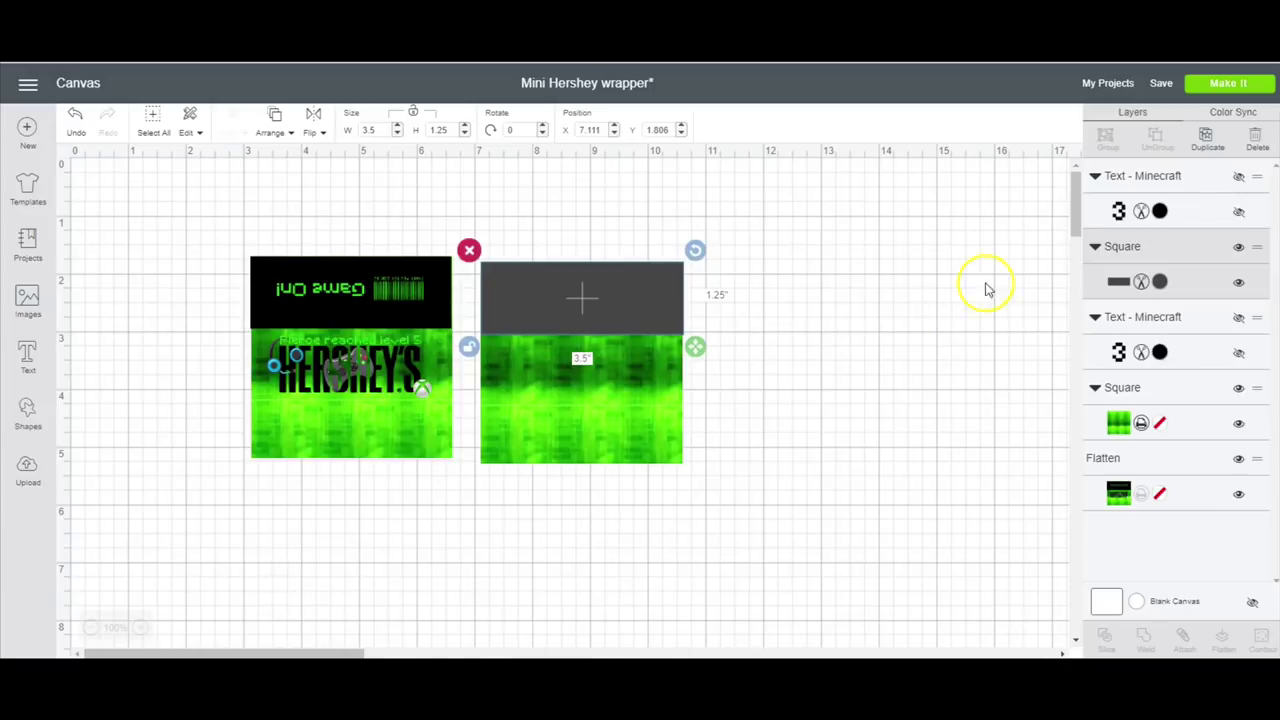
# Turn the top band black and add 'Game On!' text beside the green square.
pyautogui.click(1159, 283)
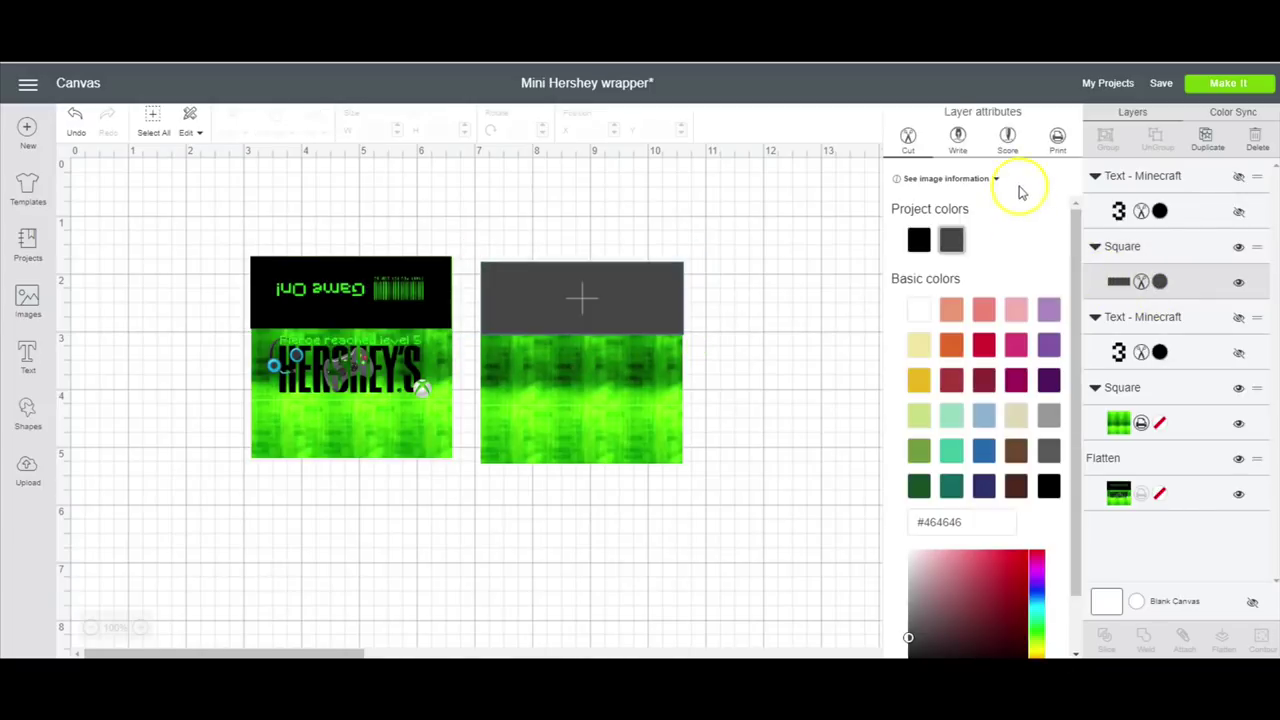
pyautogui.click(920, 232)
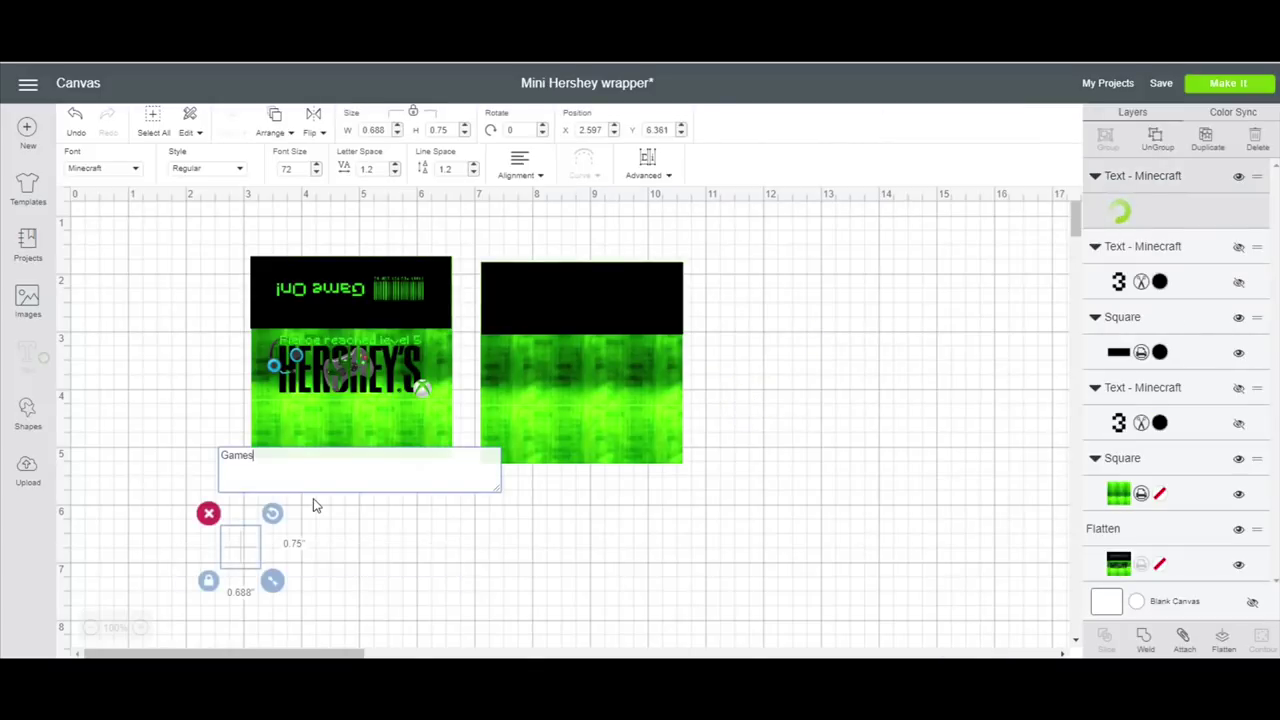
pyautogui.write('O')
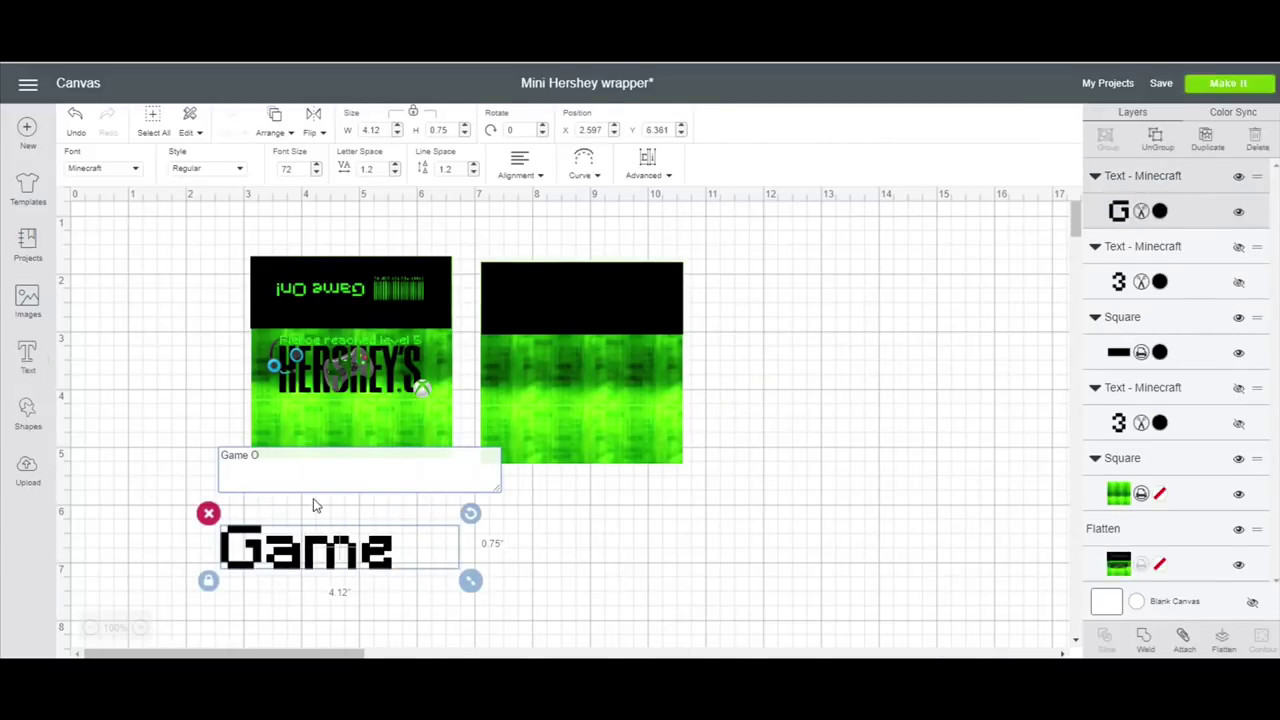
pyautogui.write('n!')
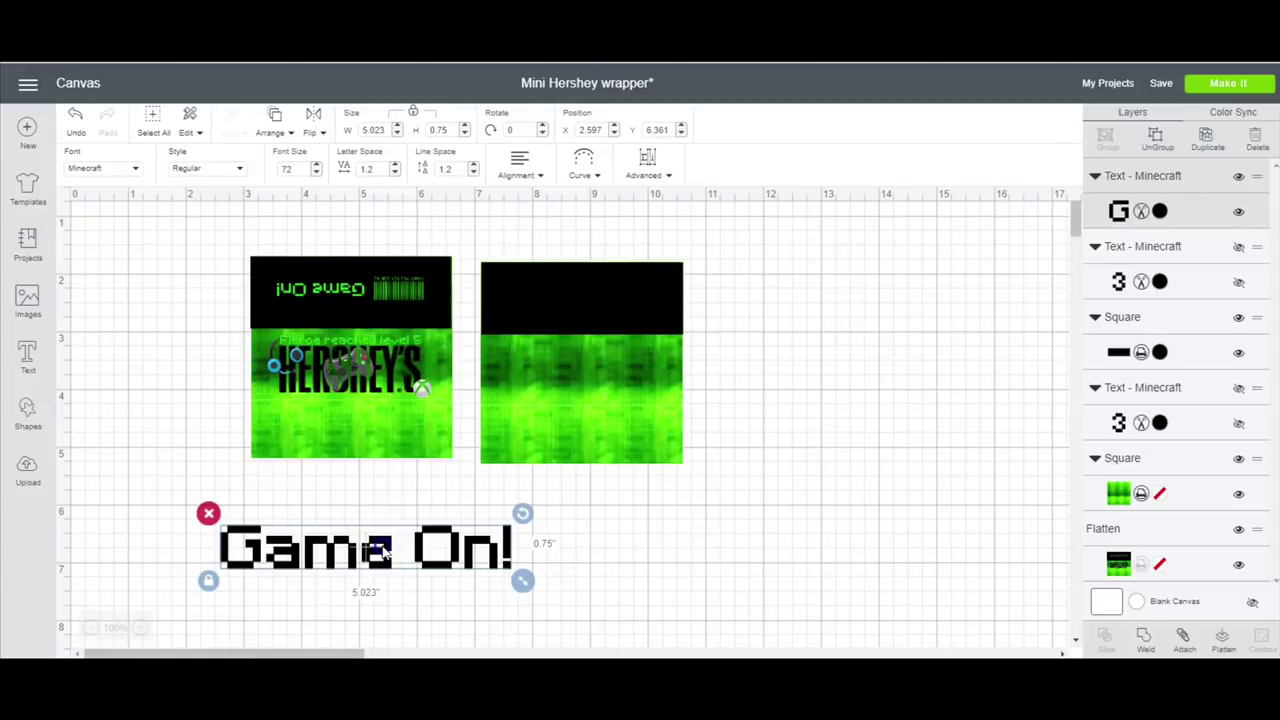
pyautogui.moveTo(383, 551); pyautogui.dragTo(748, 493)
pyautogui.click(835, 375)
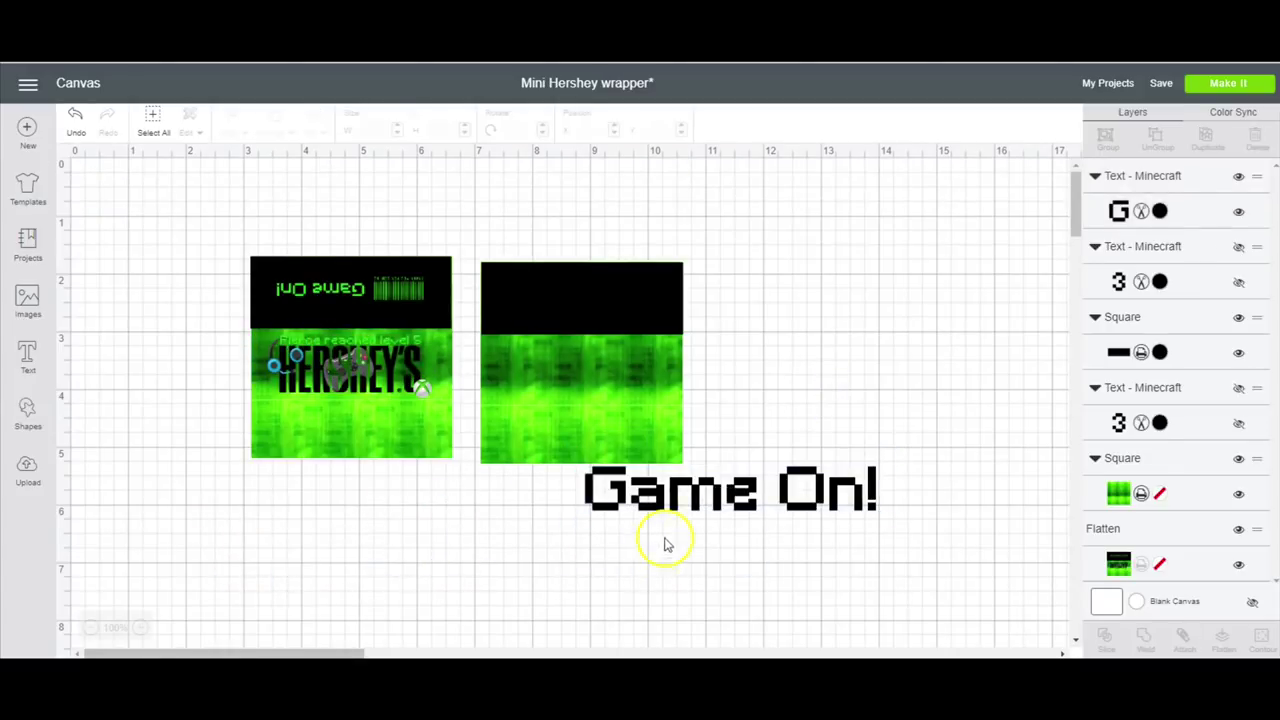
# Mirror the 'Game On!' text horizontally.
pyautogui.click(675, 505)
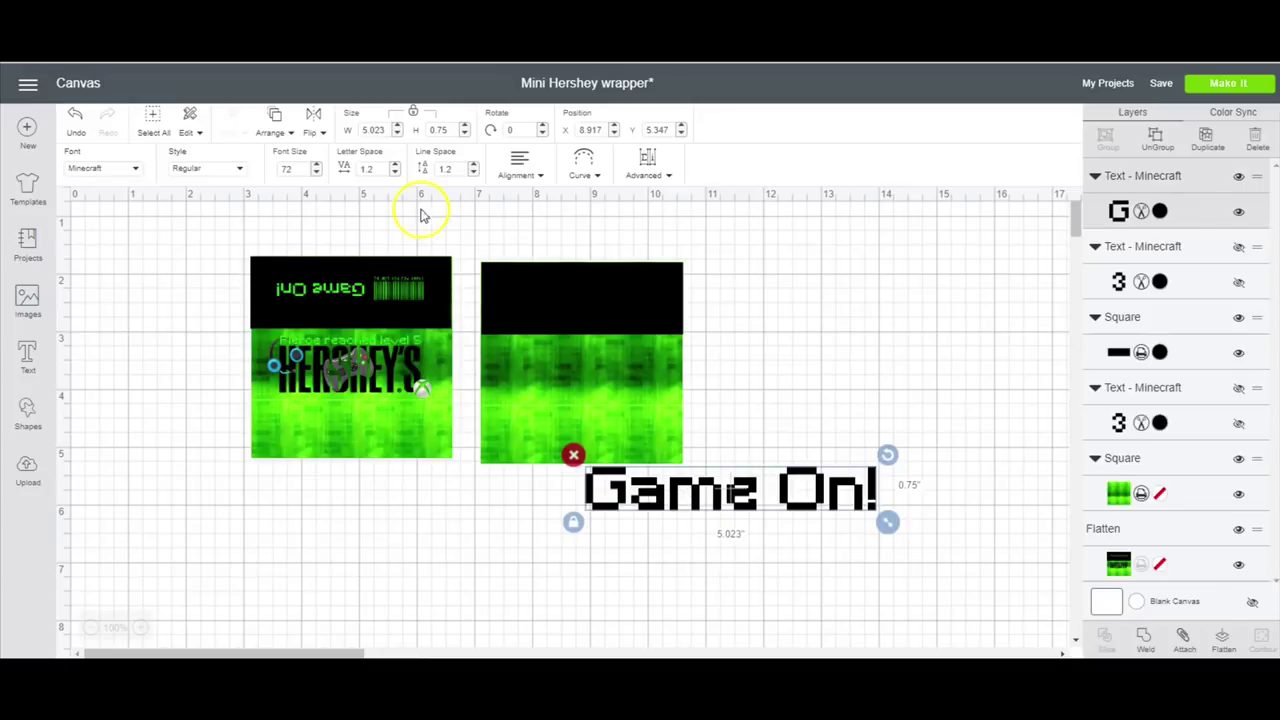
pyautogui.click(313, 131)
pyautogui.click(308, 160)
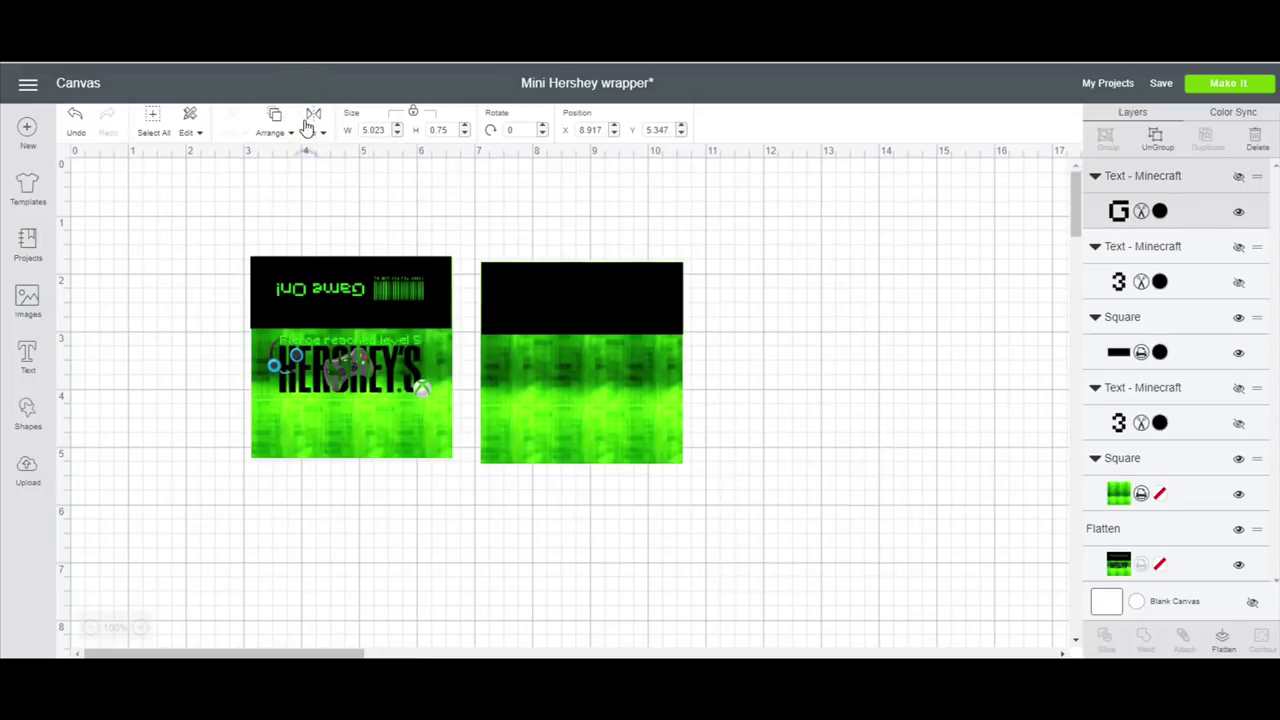
# Flip 'Game On!' vertically, shrink it into the black band, and print it green #22CA14.
pyautogui.click(314, 183)
pyautogui.moveTo(888, 521); pyautogui.dragTo(578, 301)
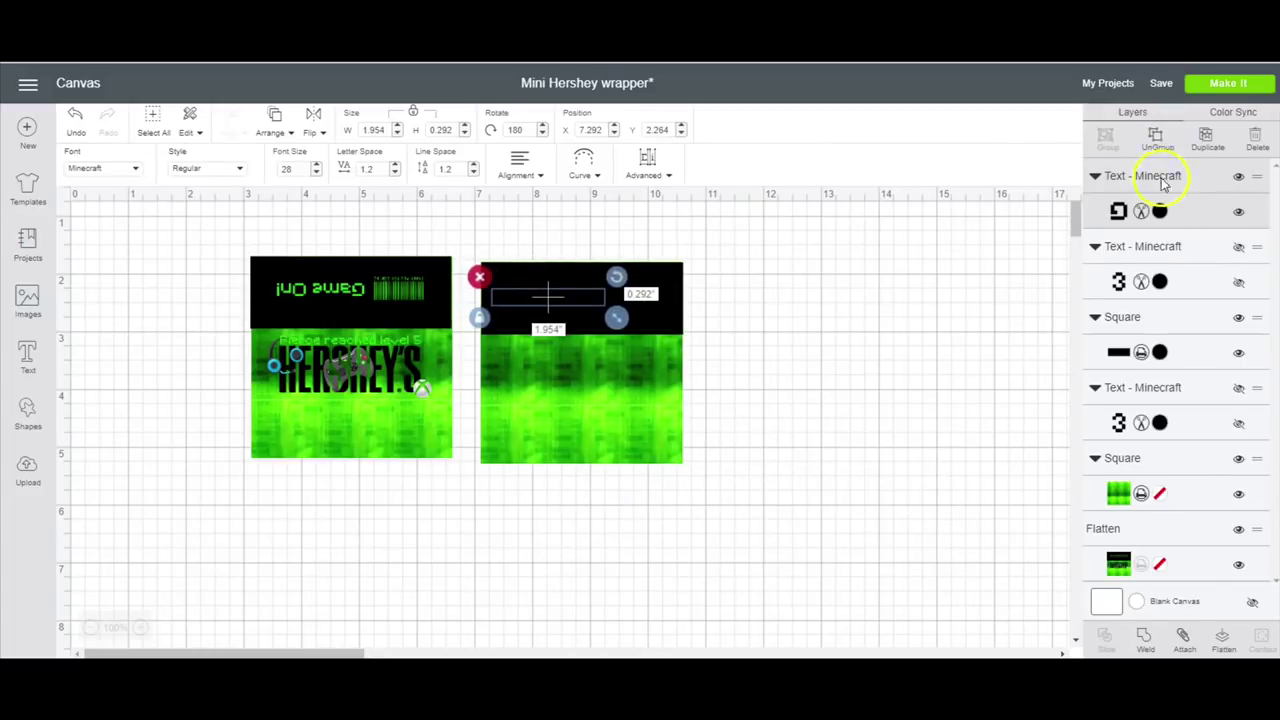
pyautogui.click(1141, 281)
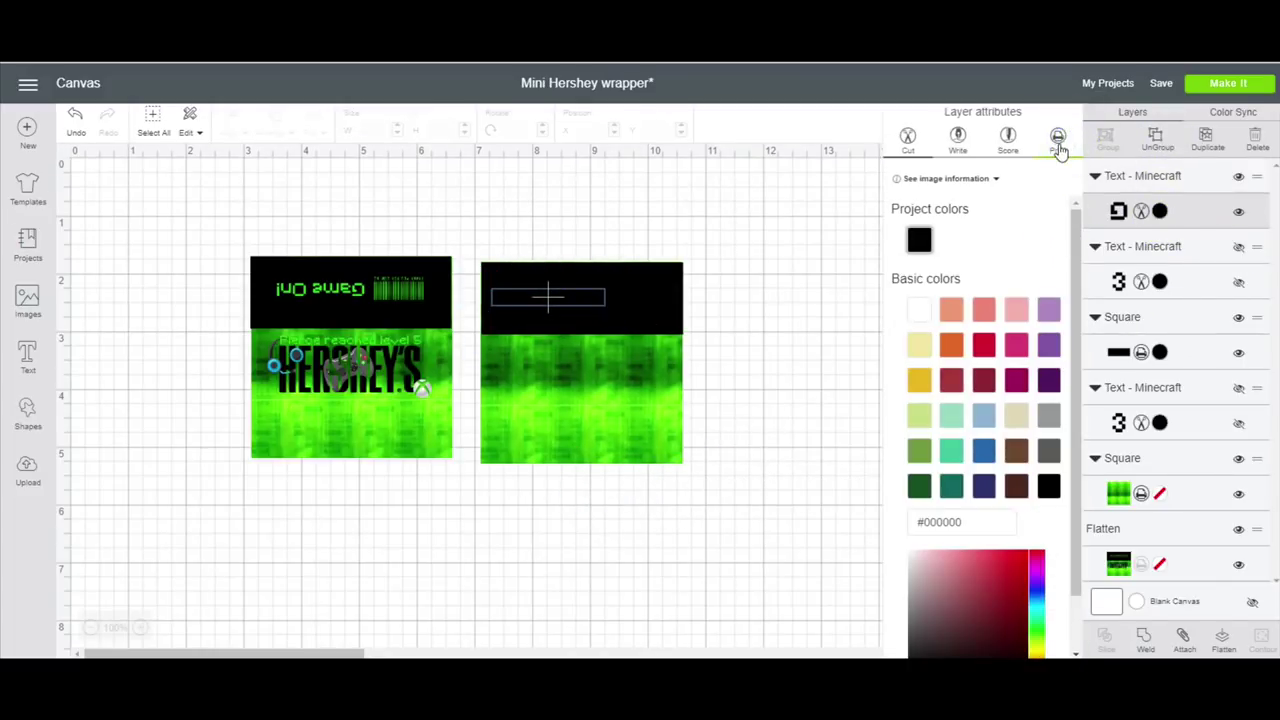
pyautogui.click(1059, 140)
pyautogui.click(950, 225)
pyautogui.click(561, 298)
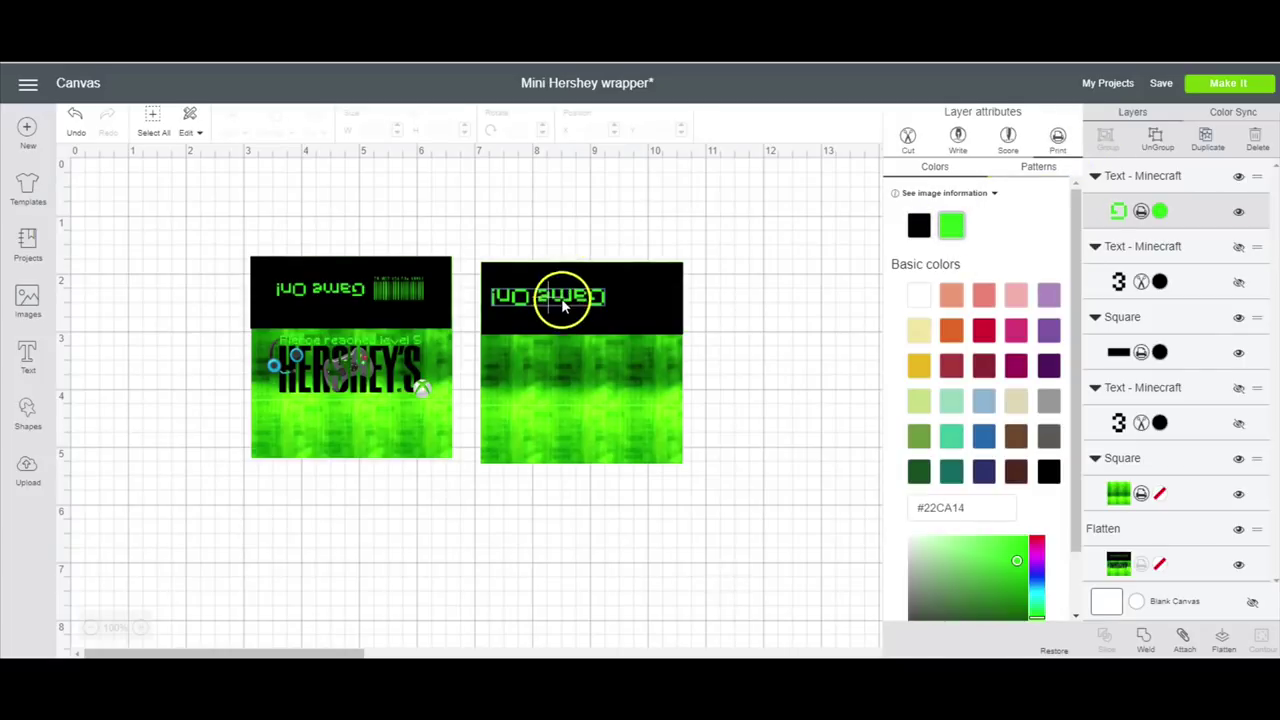
# Insert the uploaded Hershey's logo, barcode, Xbox, headset and controller images, with the barcode printing green.
pyautogui.click(28, 470)
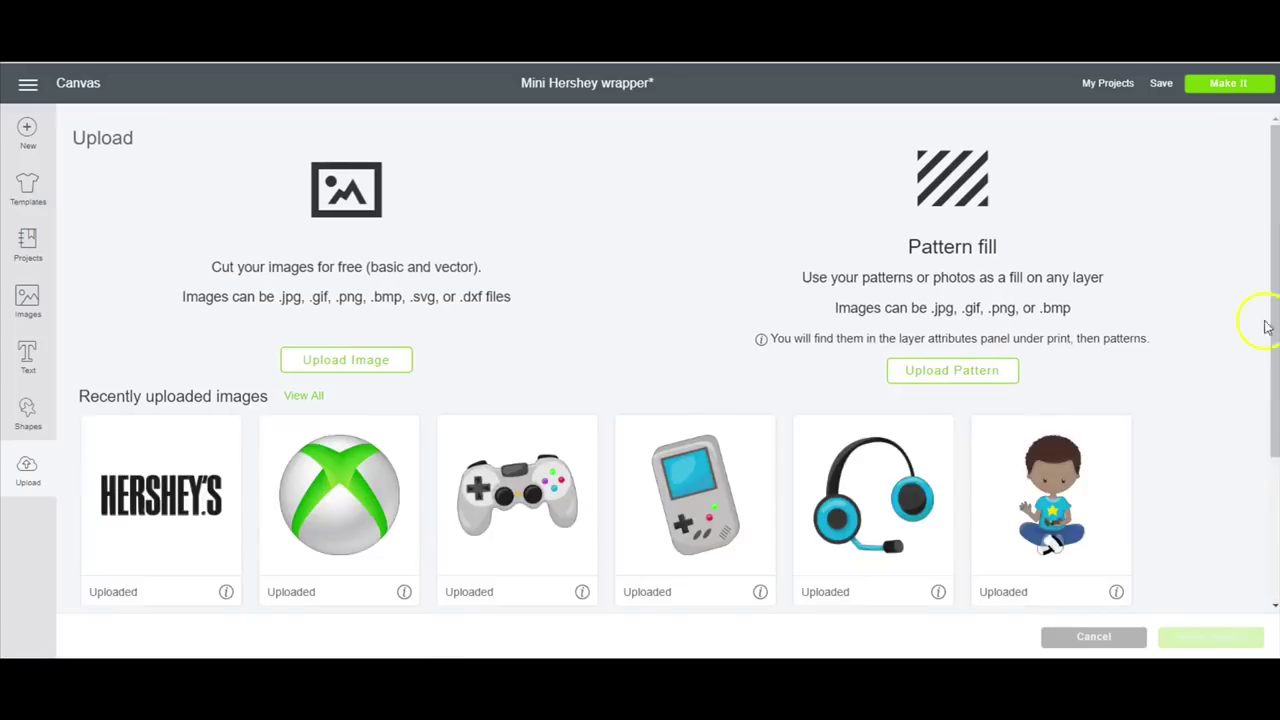
pyautogui.click(120, 512)
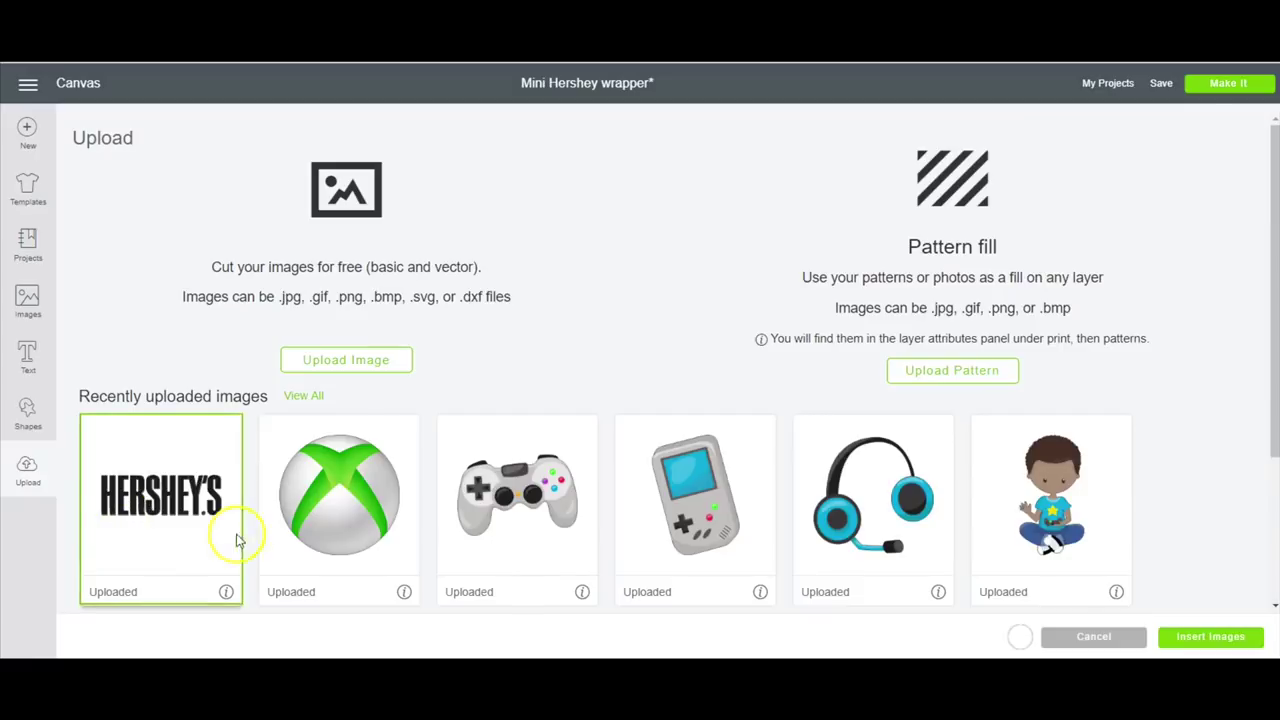
pyautogui.click(290, 500)
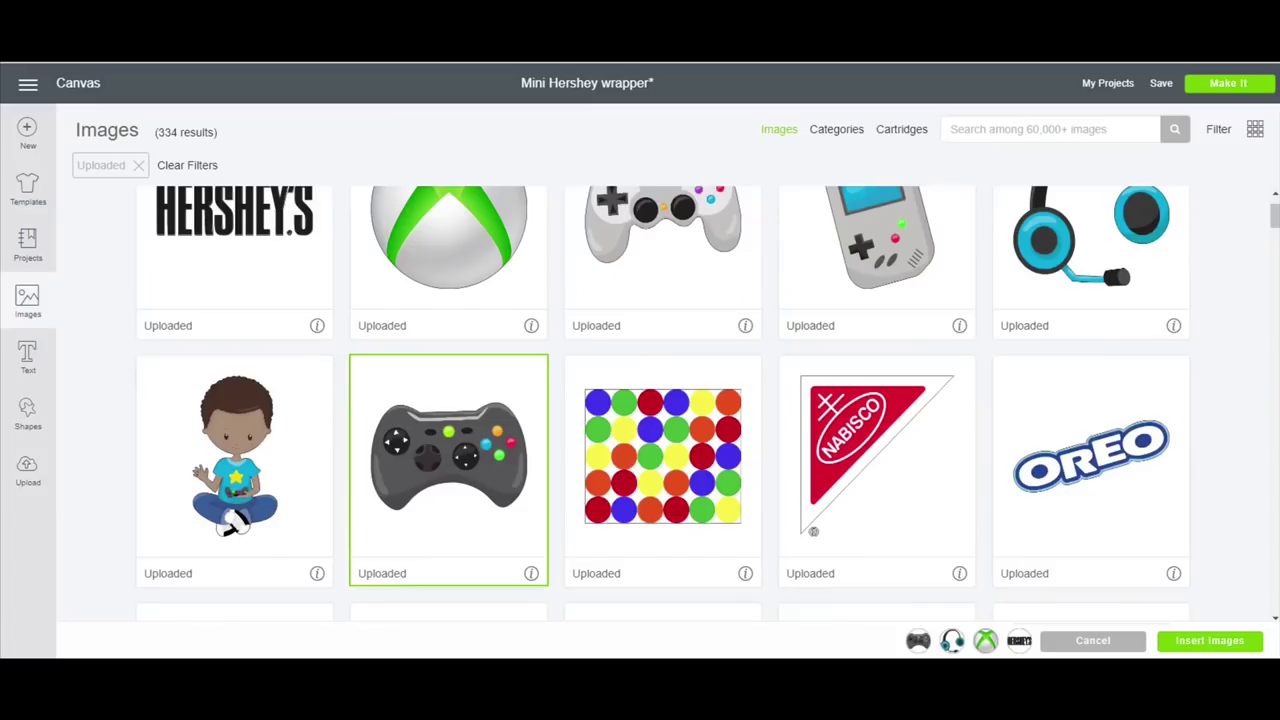
pyautogui.click(1209, 640)
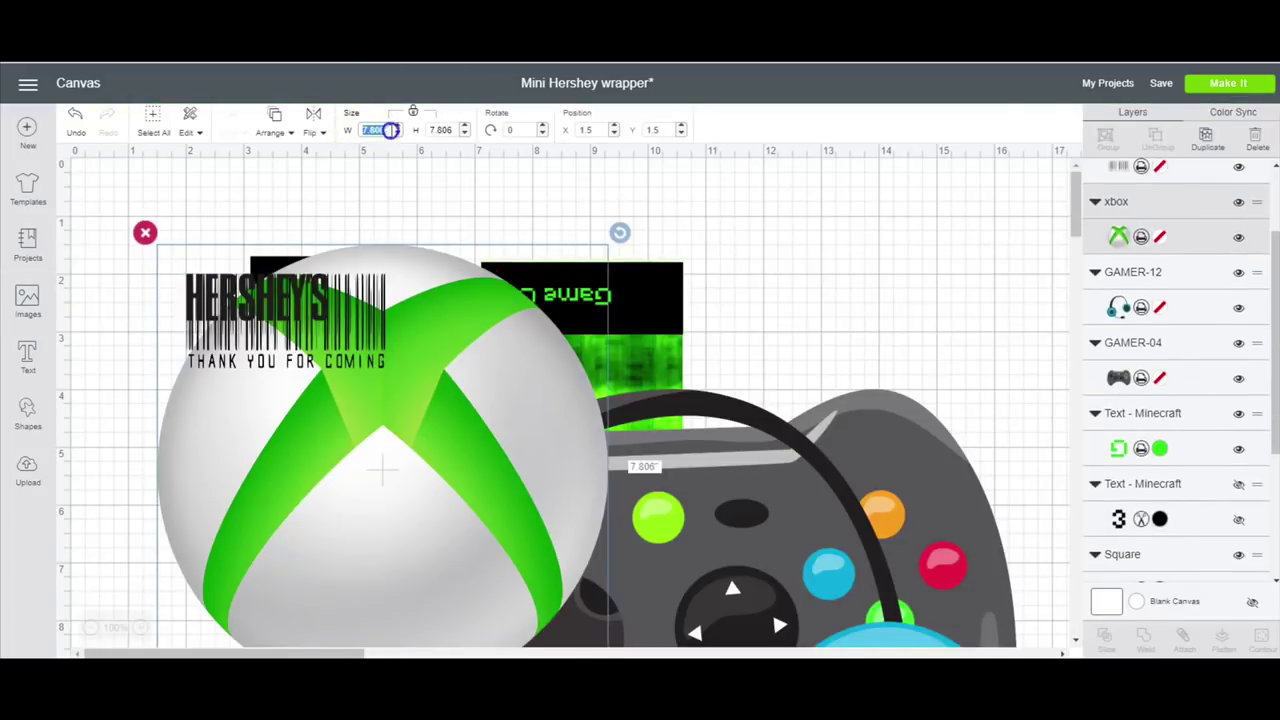
pyautogui.press('Return')
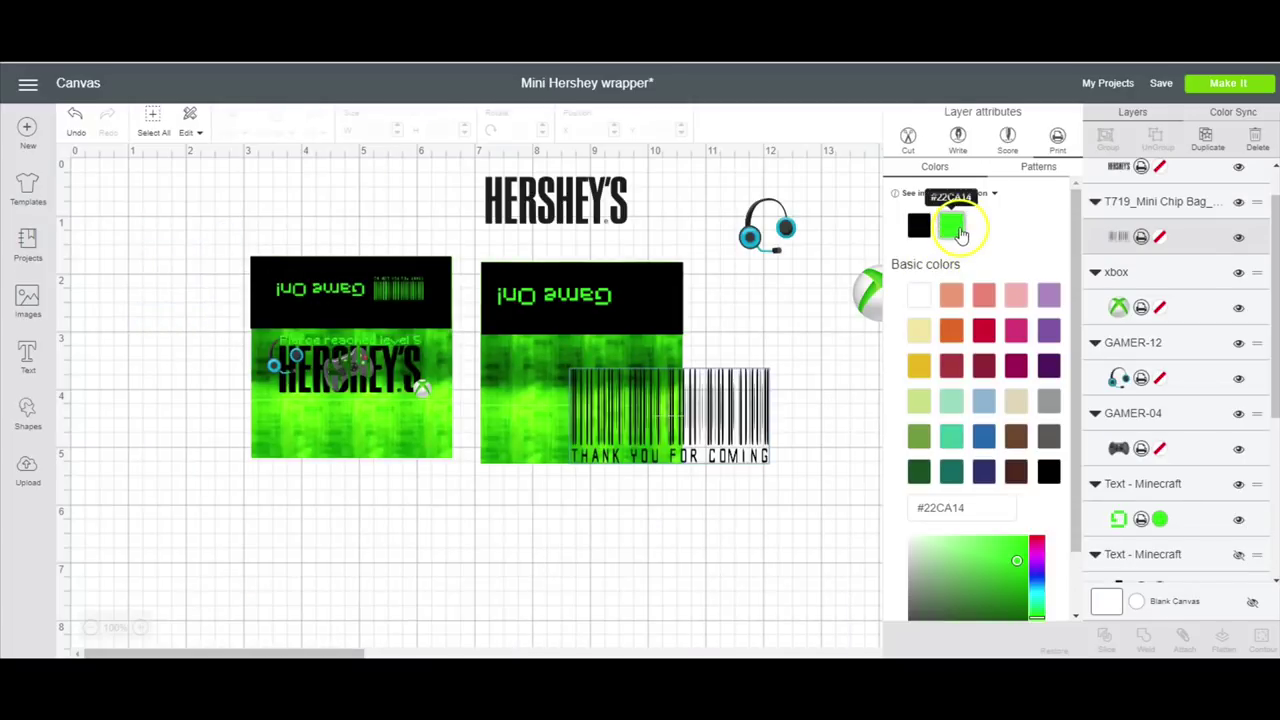
pyautogui.click(1060, 140)
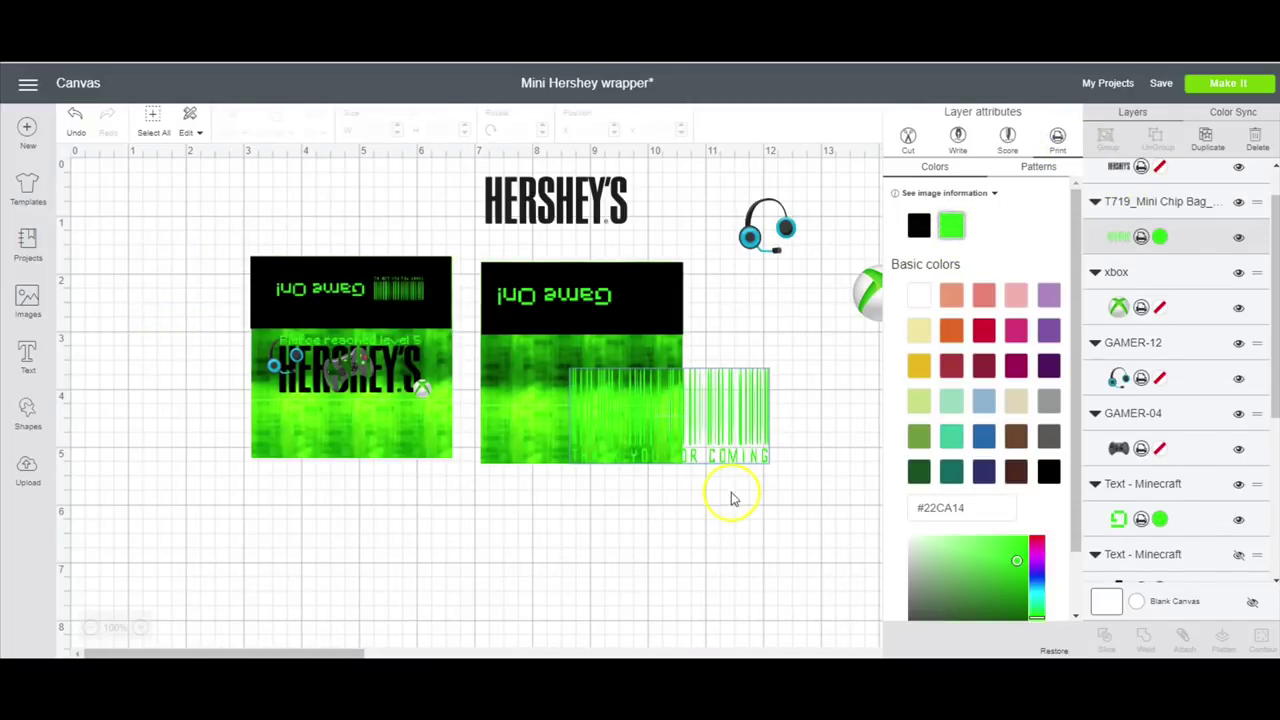
pyautogui.click(760, 458)
# Shrink the green barcode into the black band beside 'Game On!' and flip it vertically.
pyautogui.moveTo(781, 478); pyautogui.dragTo(662, 304)
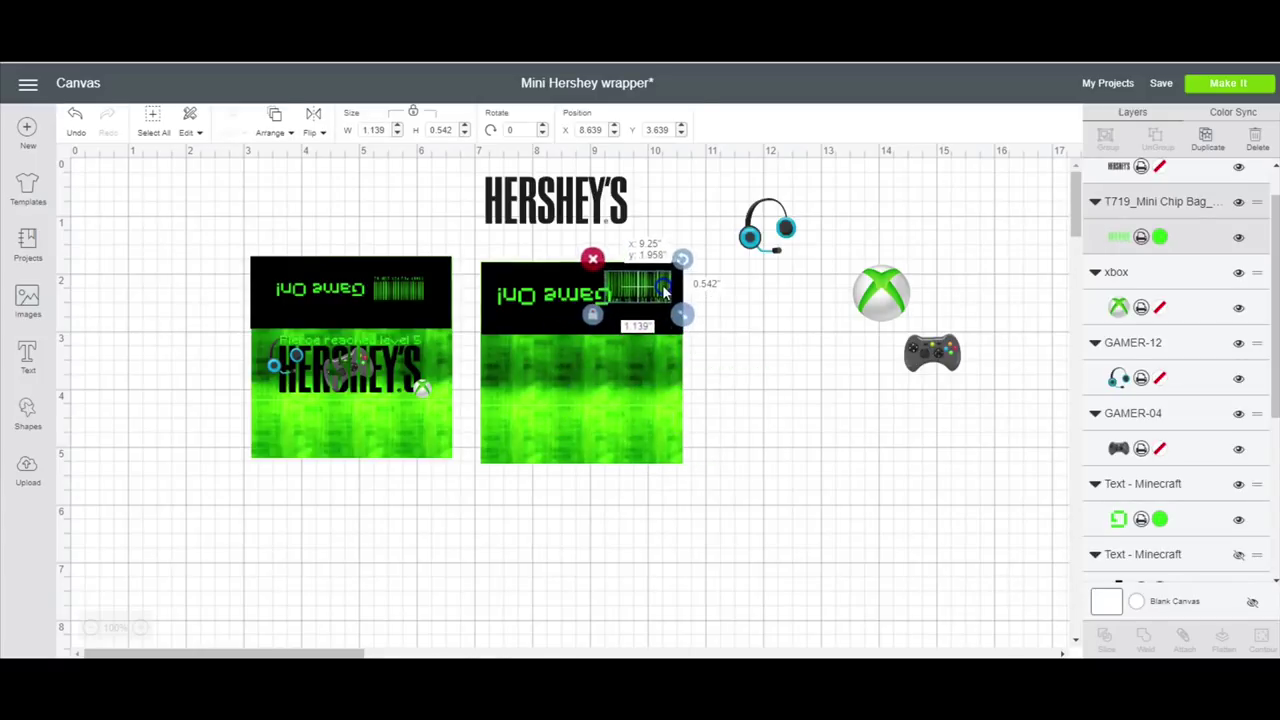
pyautogui.click(596, 304)
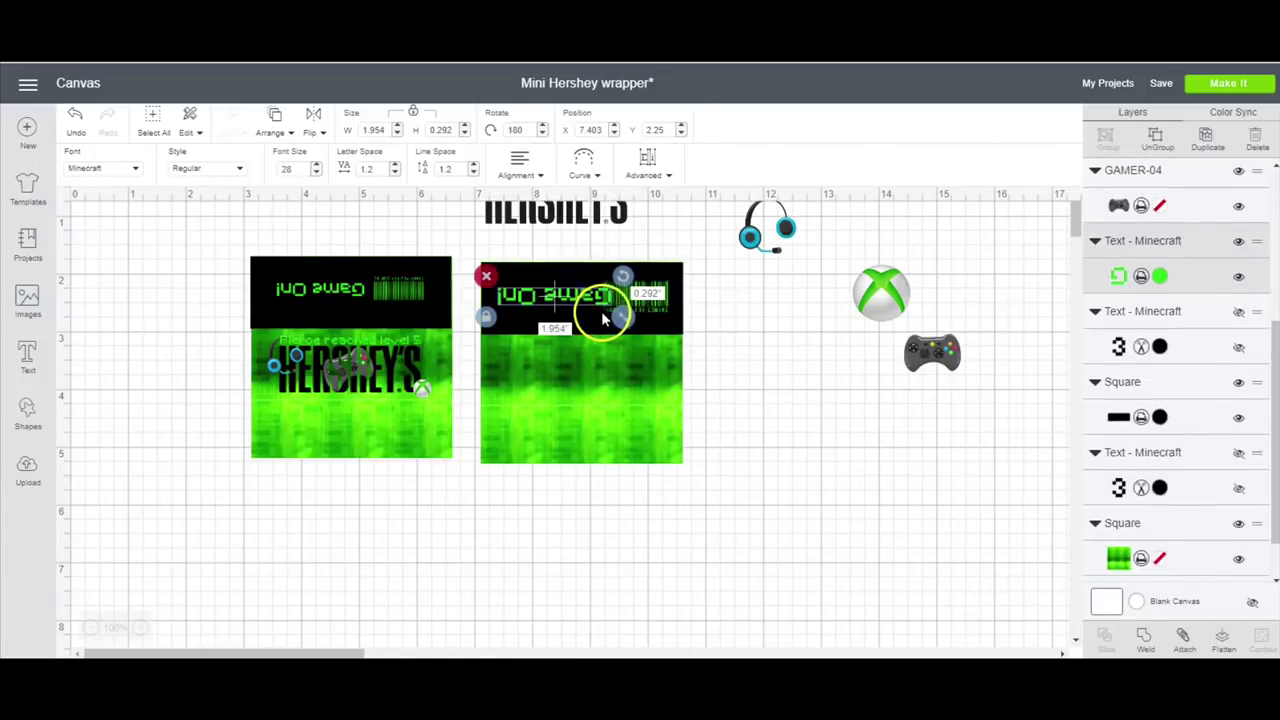
pyautogui.click(625, 295)
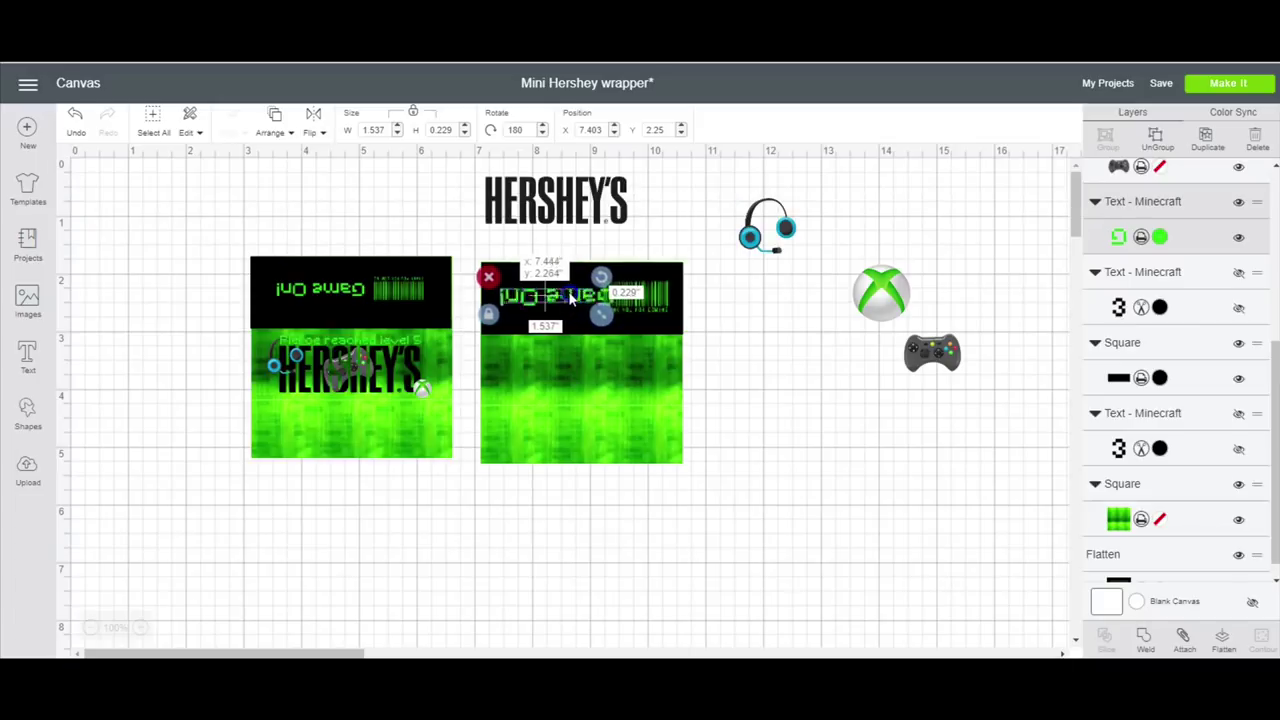
pyautogui.click(315, 130)
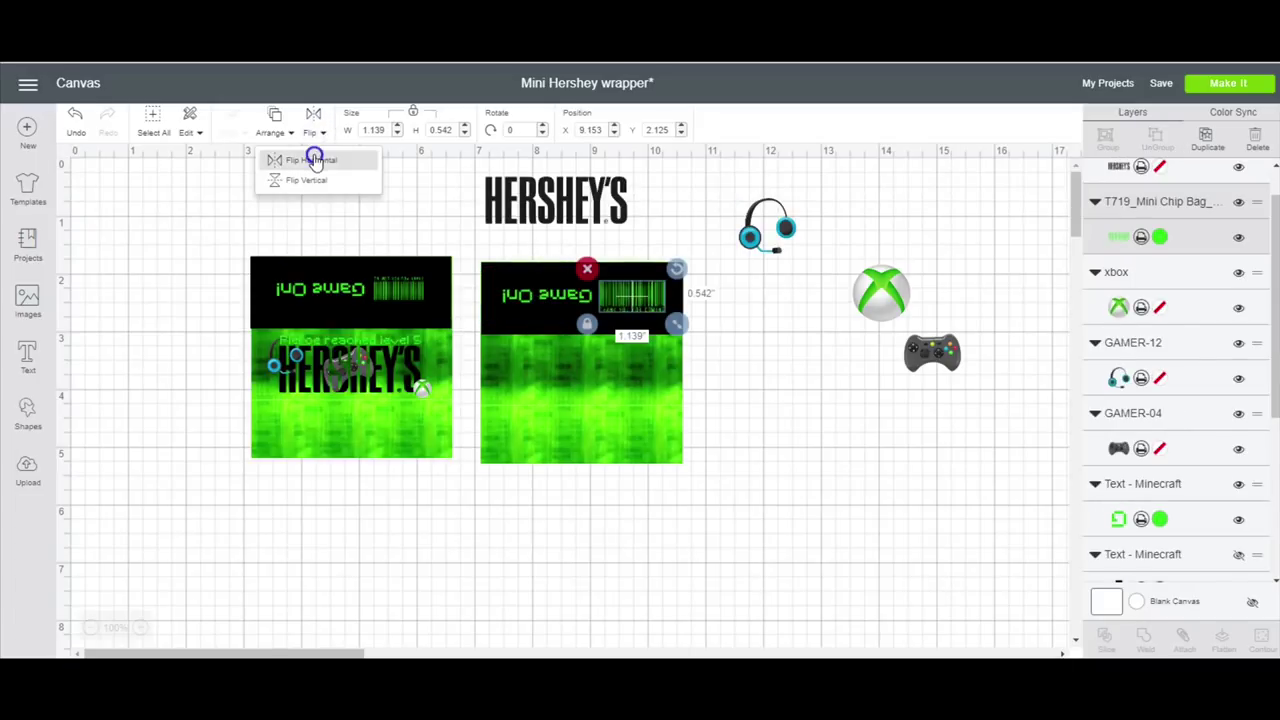
pyautogui.click(315, 128)
pyautogui.click(315, 130)
pyautogui.click(303, 180)
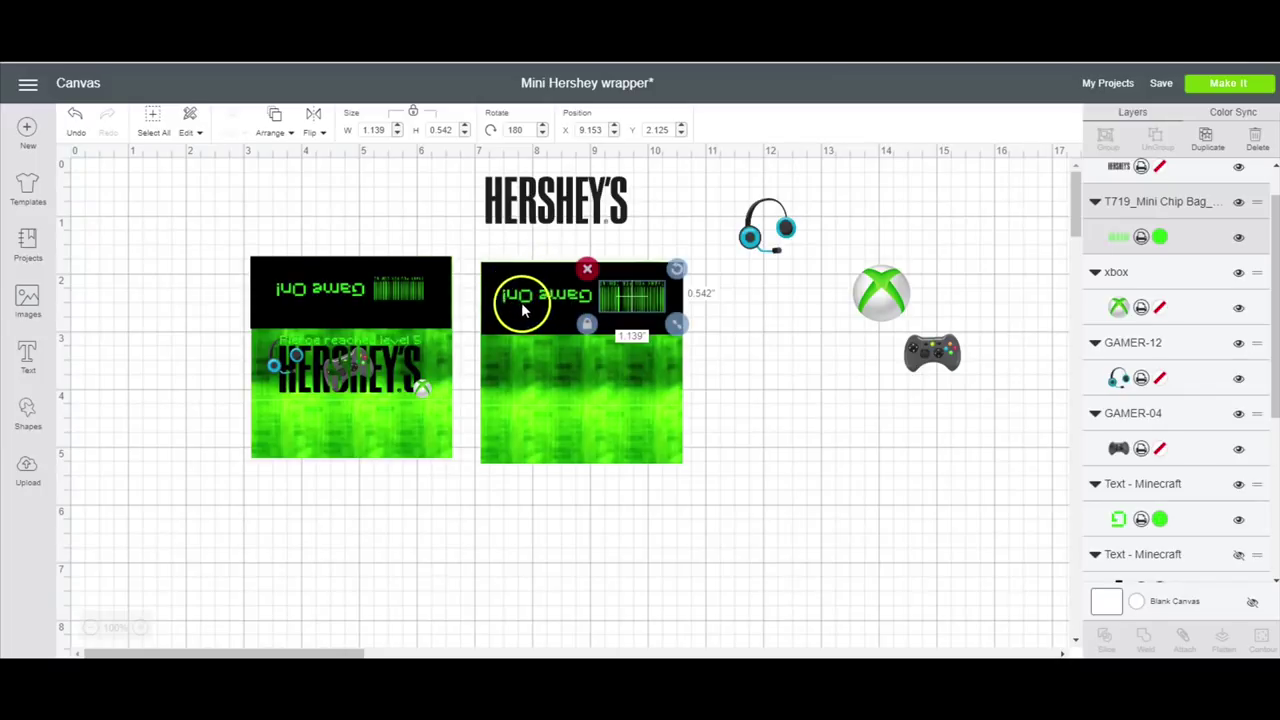
# Place the HERSHEY'S logo below the second wrapper, behind the tilted game controller.
pyautogui.moveTo(672, 322); pyautogui.dragTo(668, 318)
pyautogui.moveTo(554, 205); pyautogui.dragTo(691, 530)
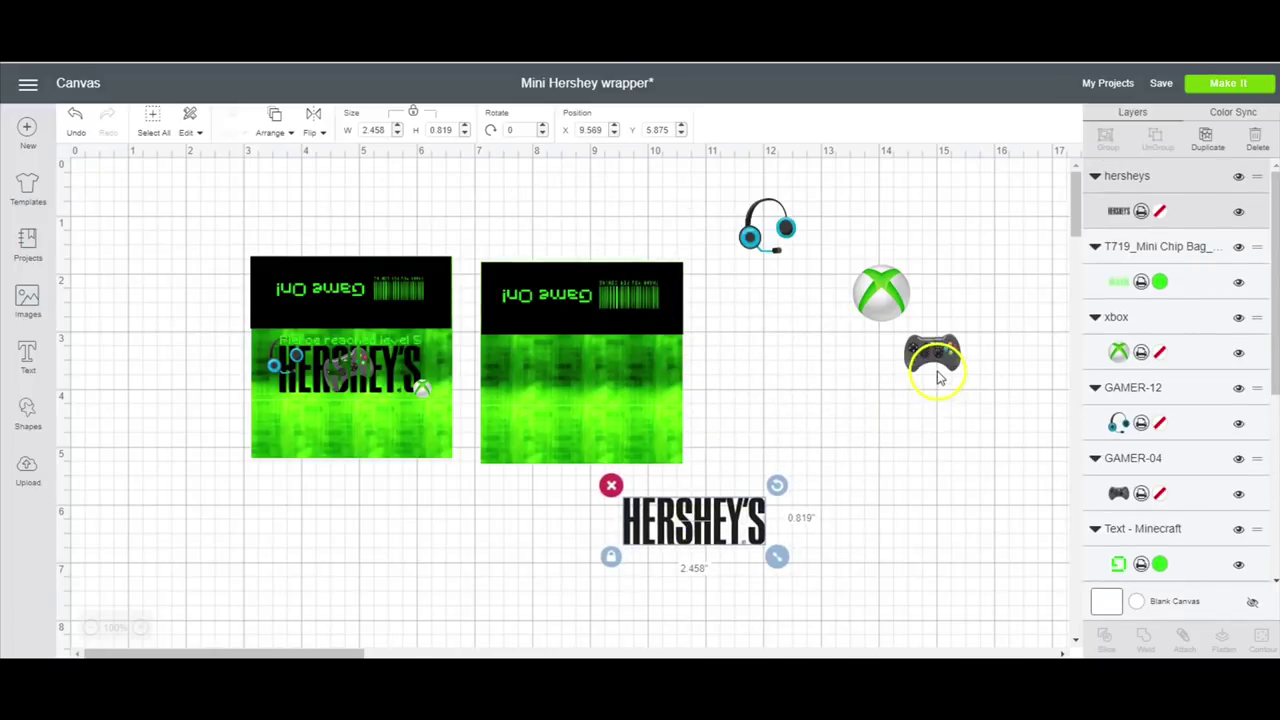
pyautogui.scroll(-4, 1170, 400)
pyautogui.moveTo(777, 556); pyautogui.dragTo(731, 486)
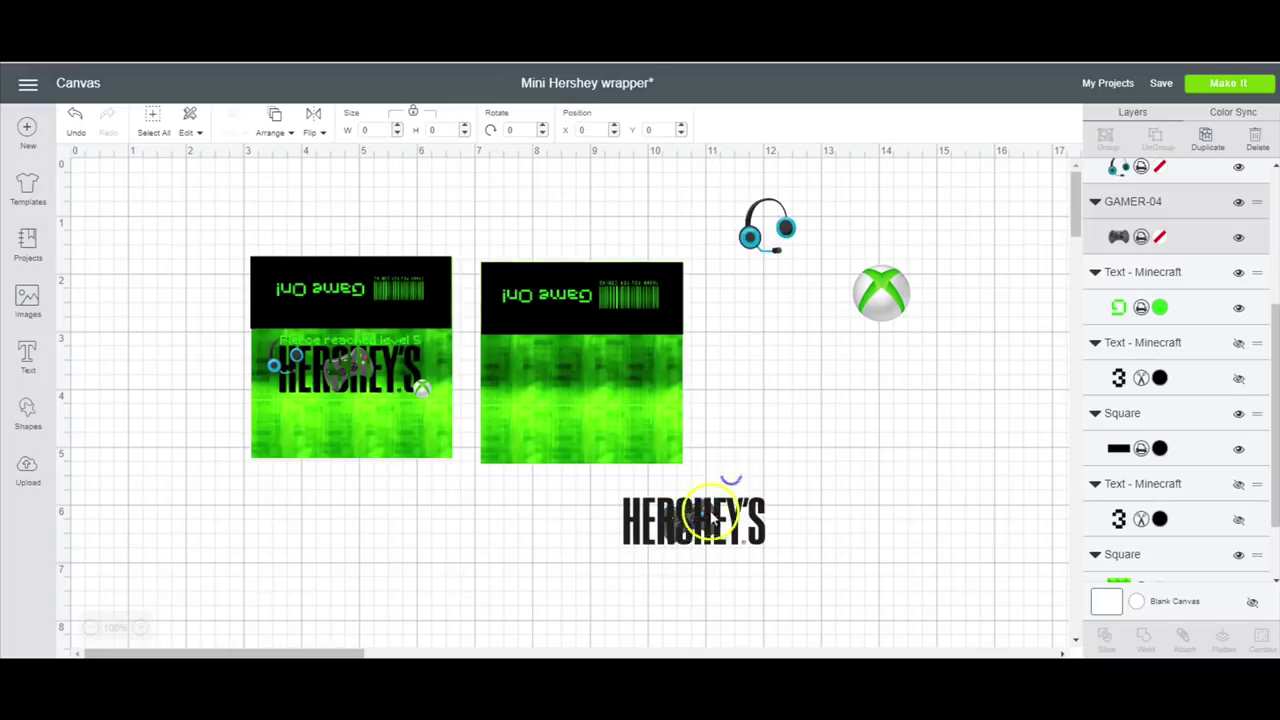
pyautogui.click(685, 533)
pyautogui.rightClick(700, 525)
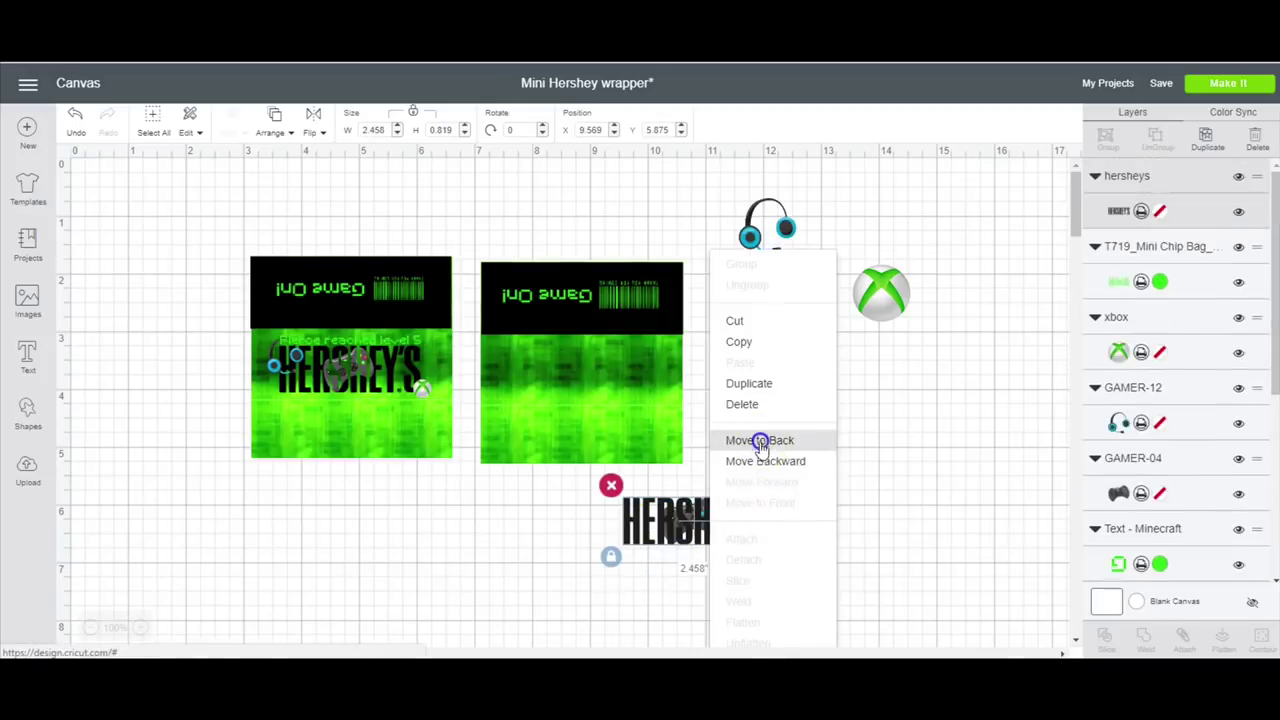
pyautogui.click(757, 443)
pyautogui.moveTo(702, 522); pyautogui.dragTo(730, 560)
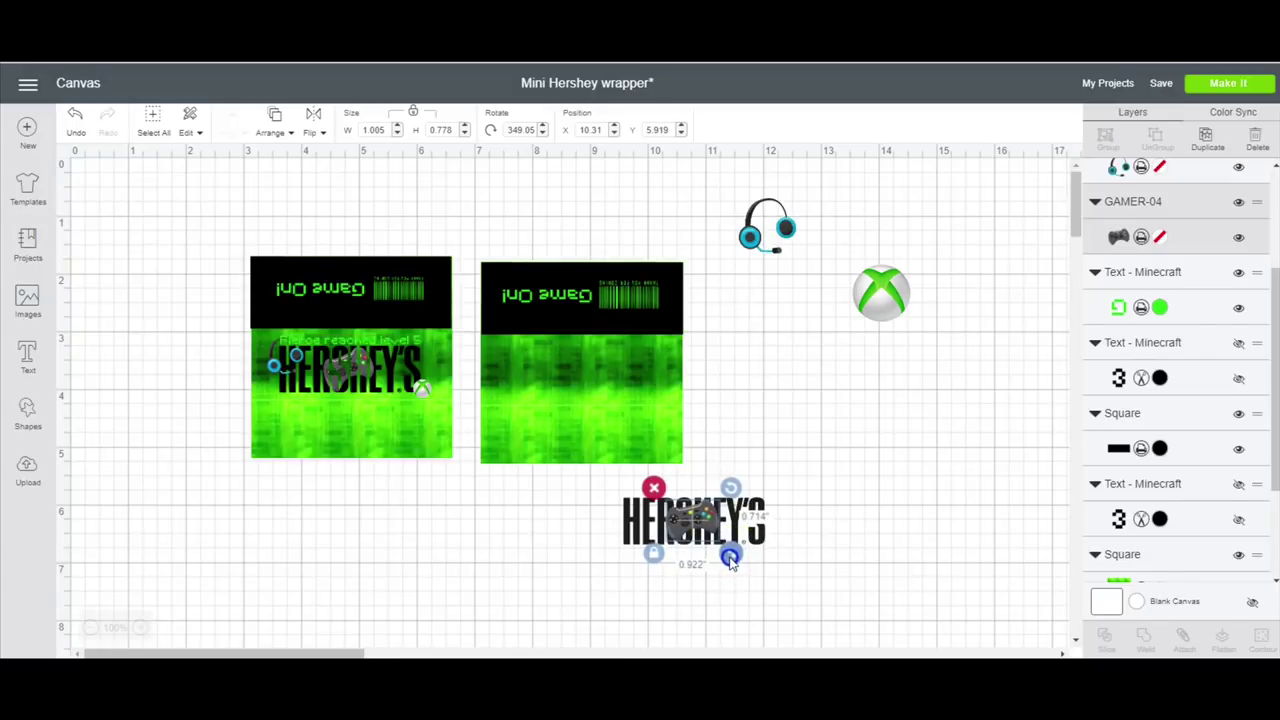
# Slice the HERSHEY'S logo with the gamepad, delete the unwanted piece, and place it on the right wrapper.
pyautogui.moveTo(829, 537); pyautogui.dragTo(697, 557)
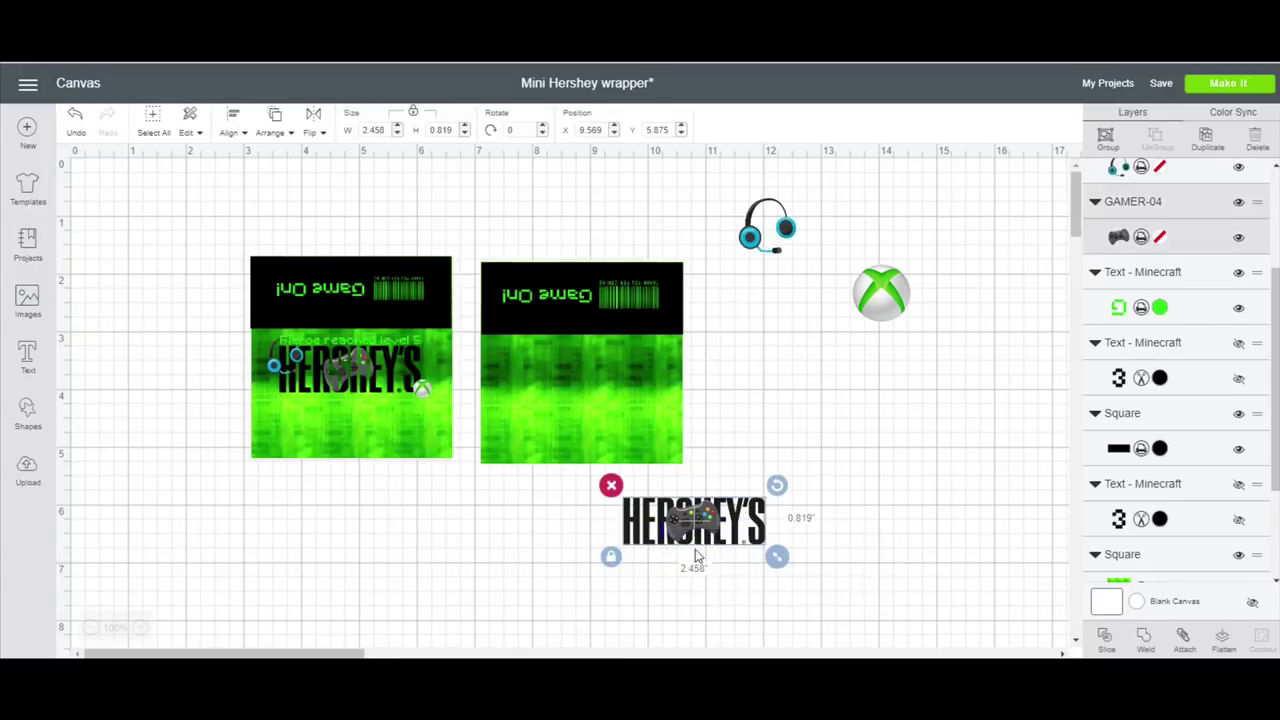
pyautogui.click(1104, 640)
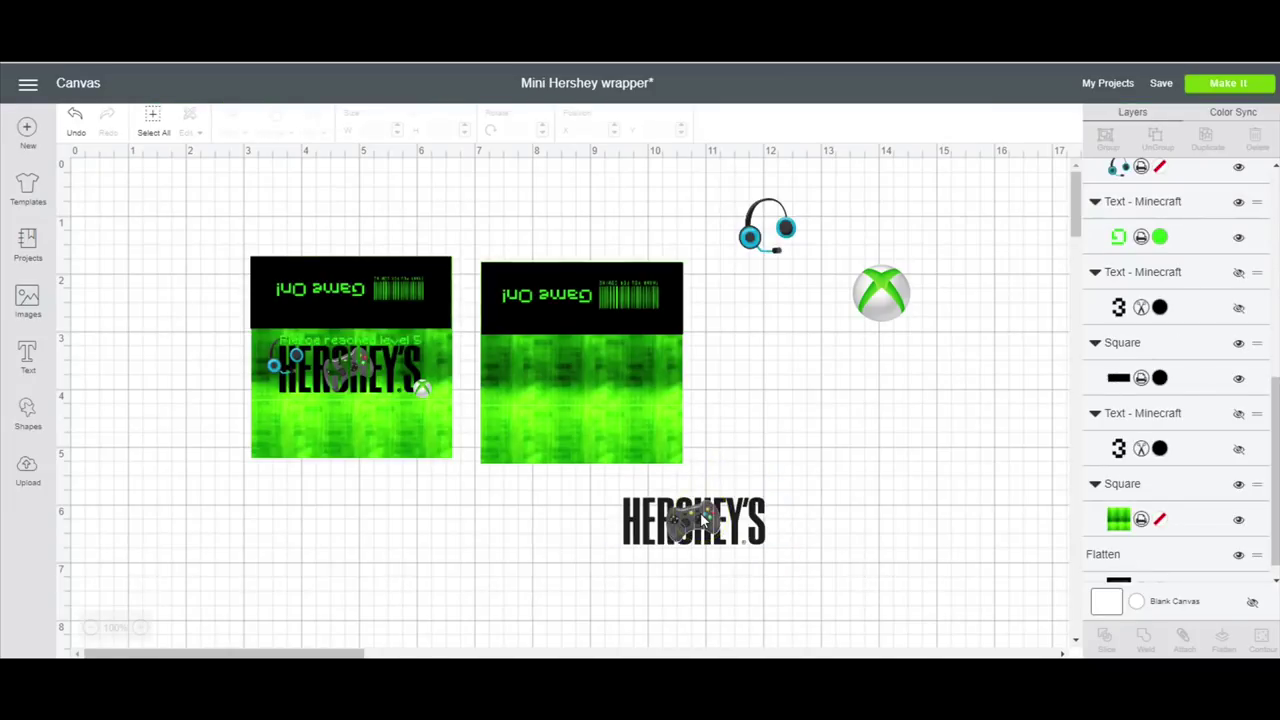
pyautogui.click(1120, 286)
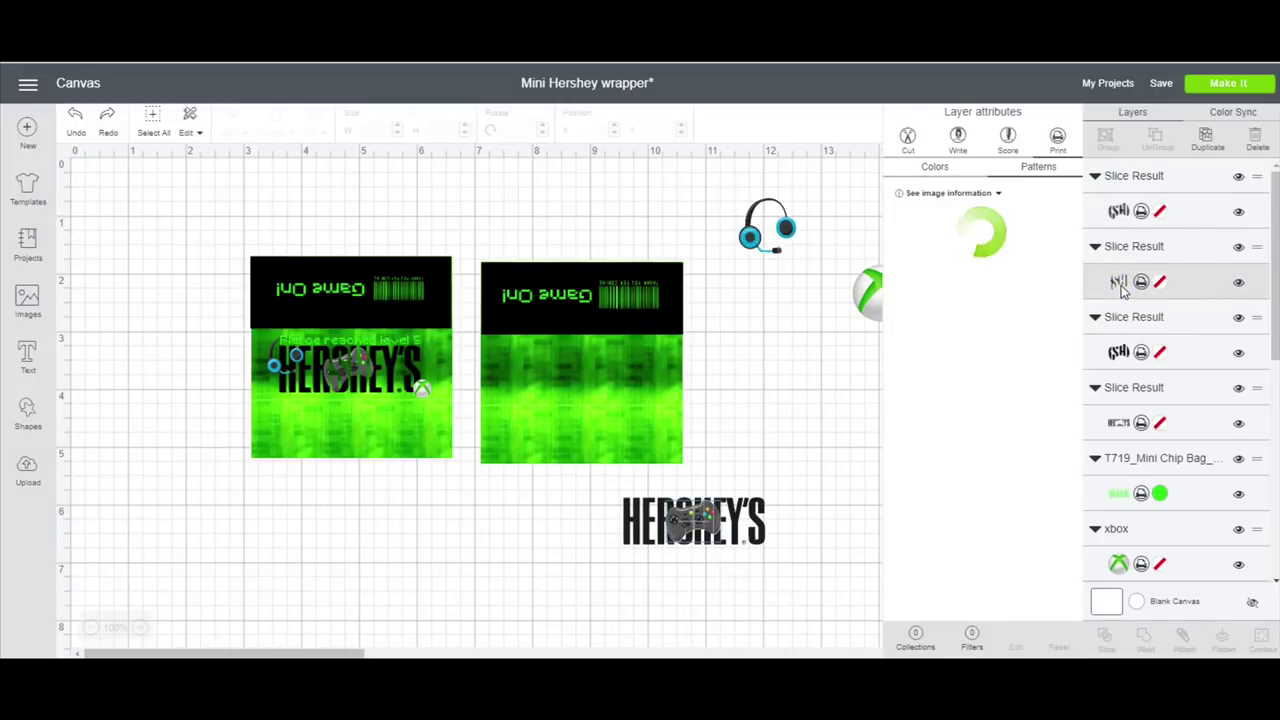
pyautogui.press('Delete')
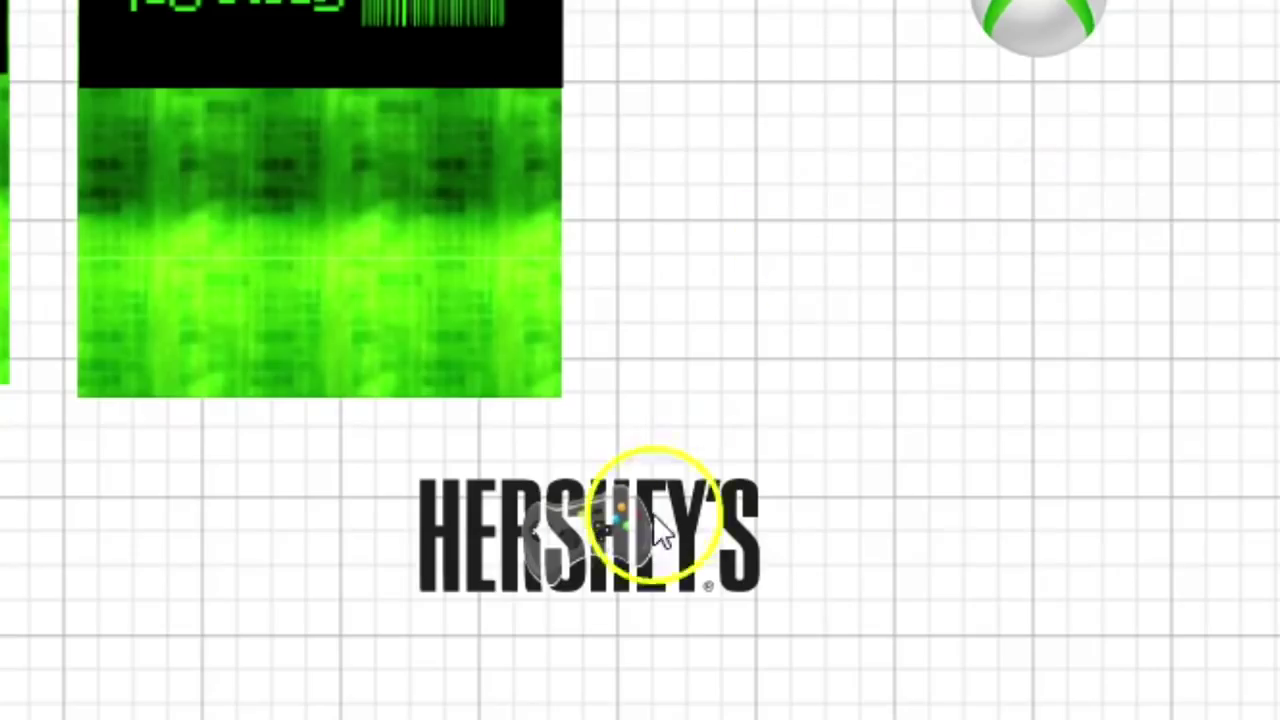
pyautogui.click(720, 515)
pyautogui.moveTo(720, 555); pyautogui.dragTo(728, 552)
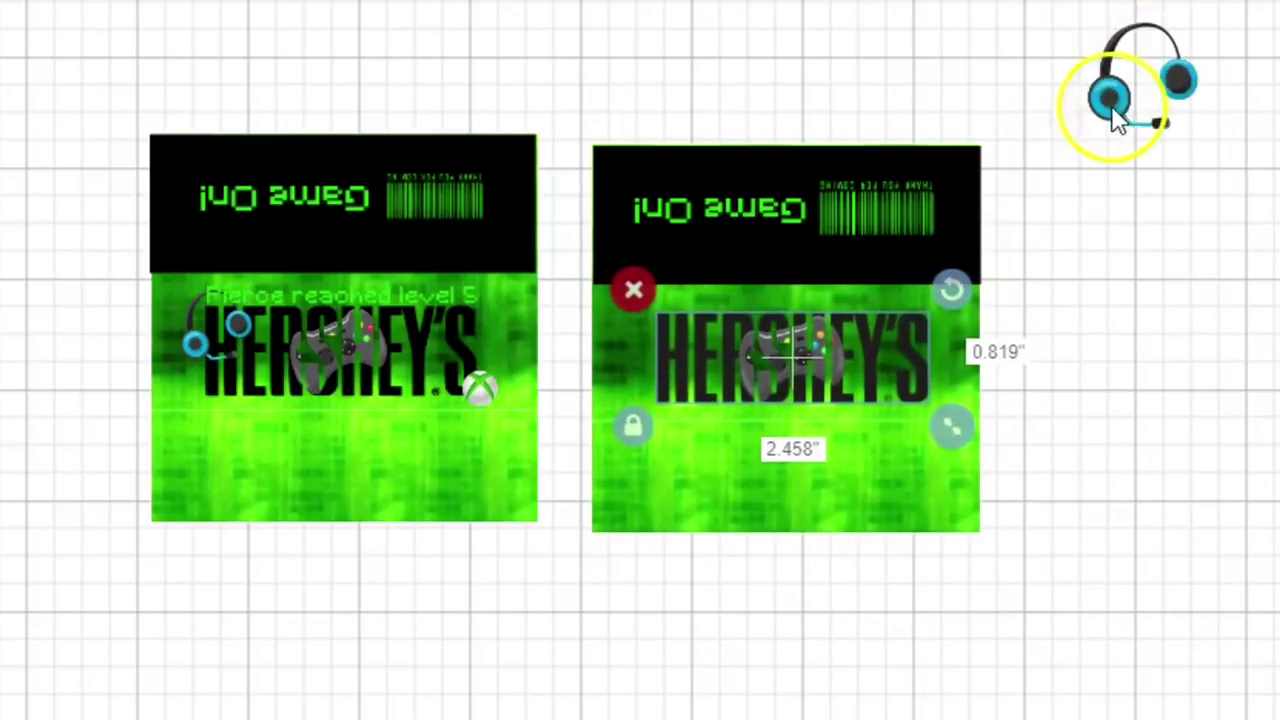
# Move the headset onto the right wrapper, in front of the HERSHEY'S logo.
pyautogui.moveTo(1118, 118); pyautogui.dragTo(639, 369)
pyautogui.rightClick(640, 370)
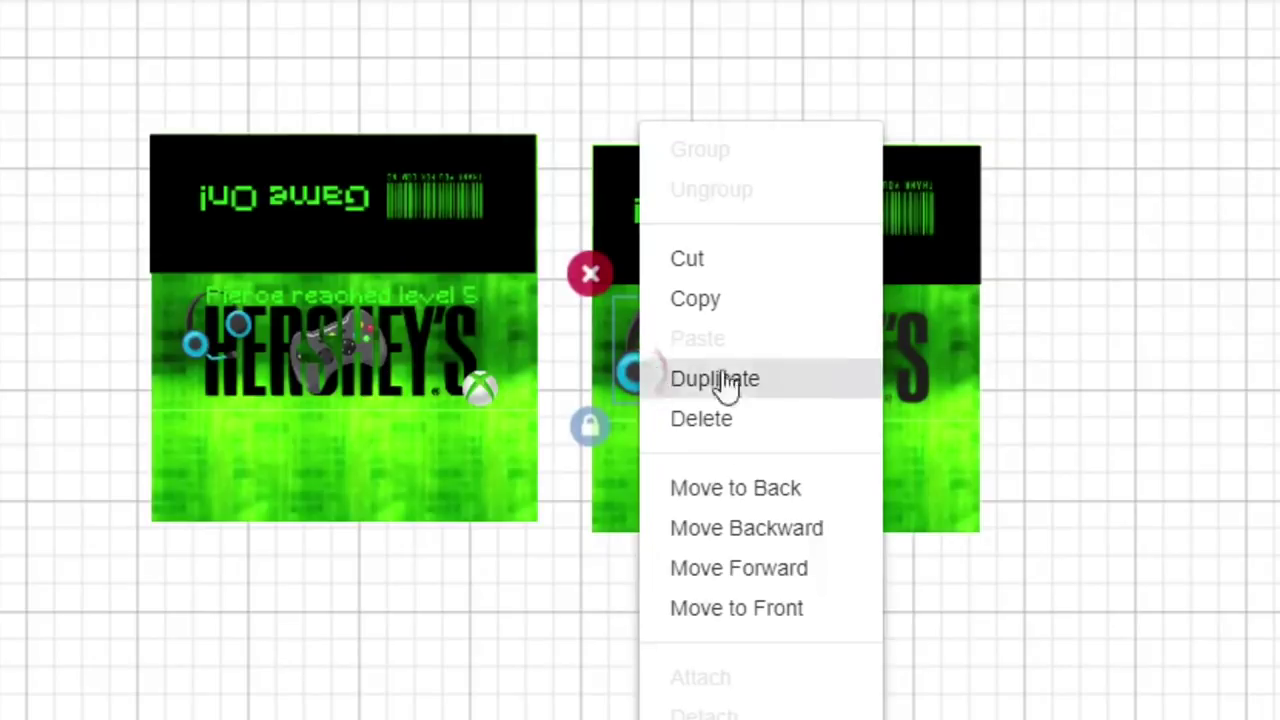
pyautogui.click(766, 608)
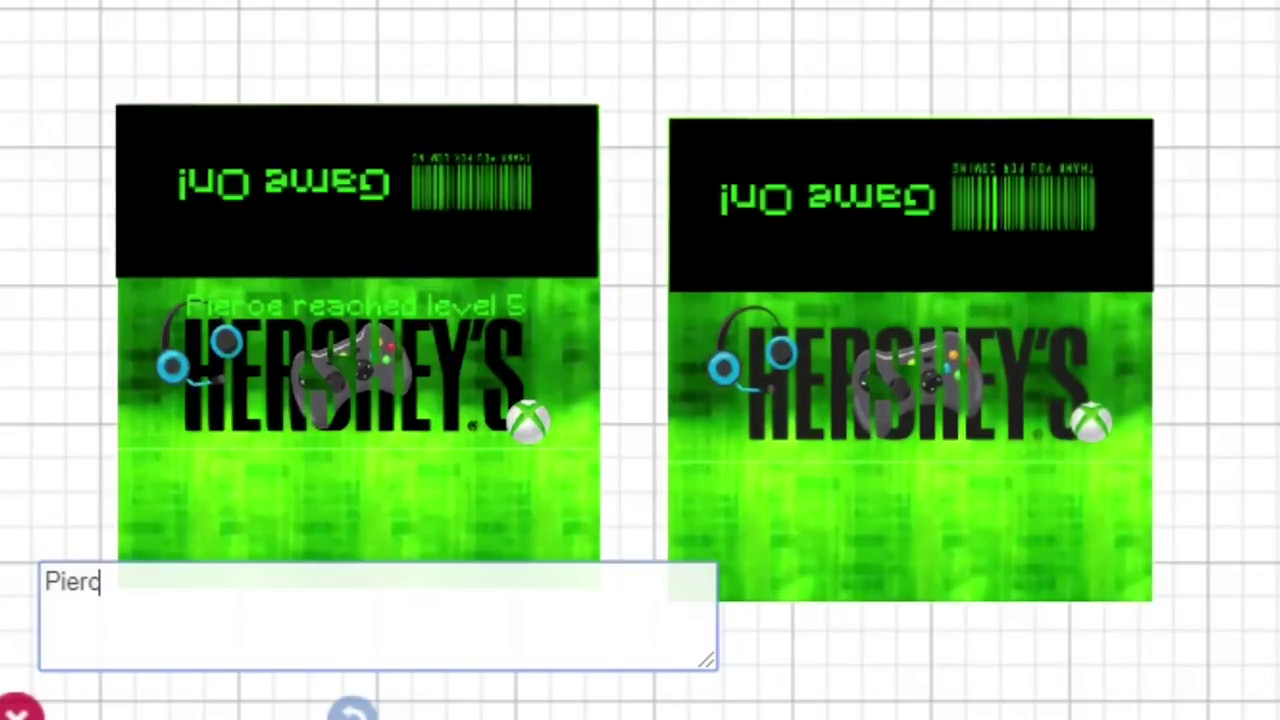
# Add the player's 'reached level 5' message in green above the right wrapper's logo.
pyautogui.write('e reached level 5')
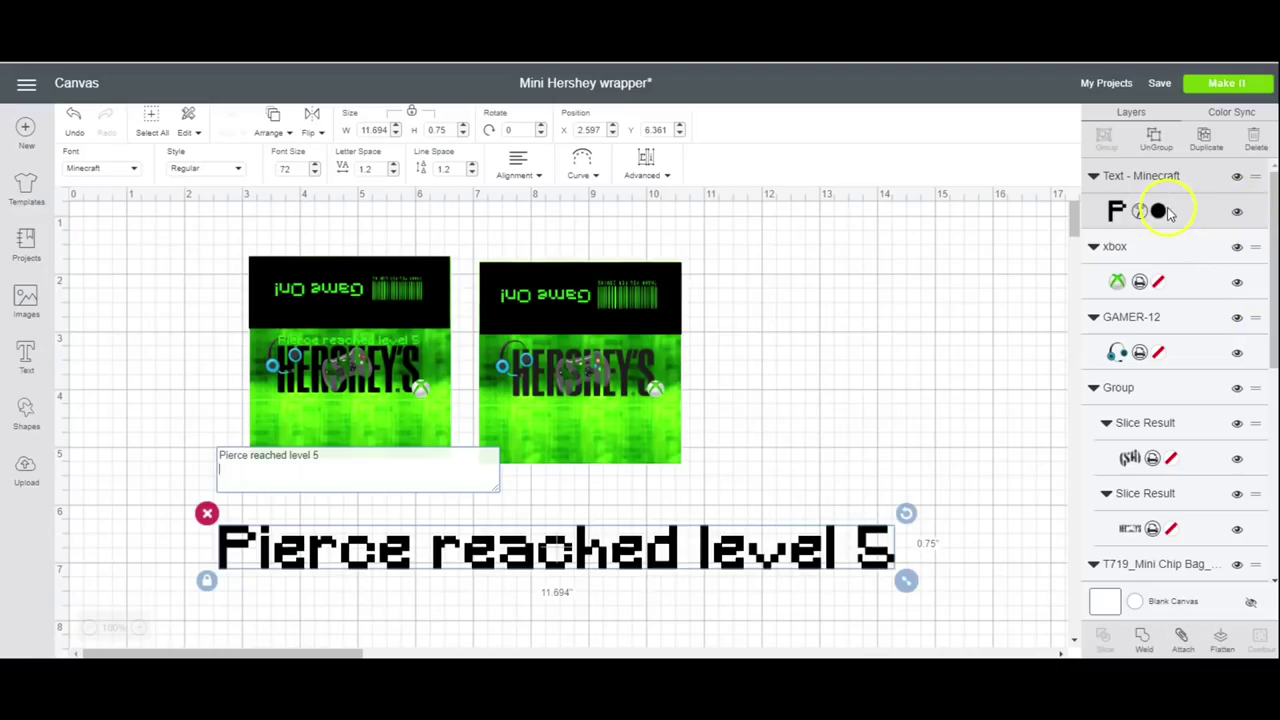
pyautogui.click(1163, 213)
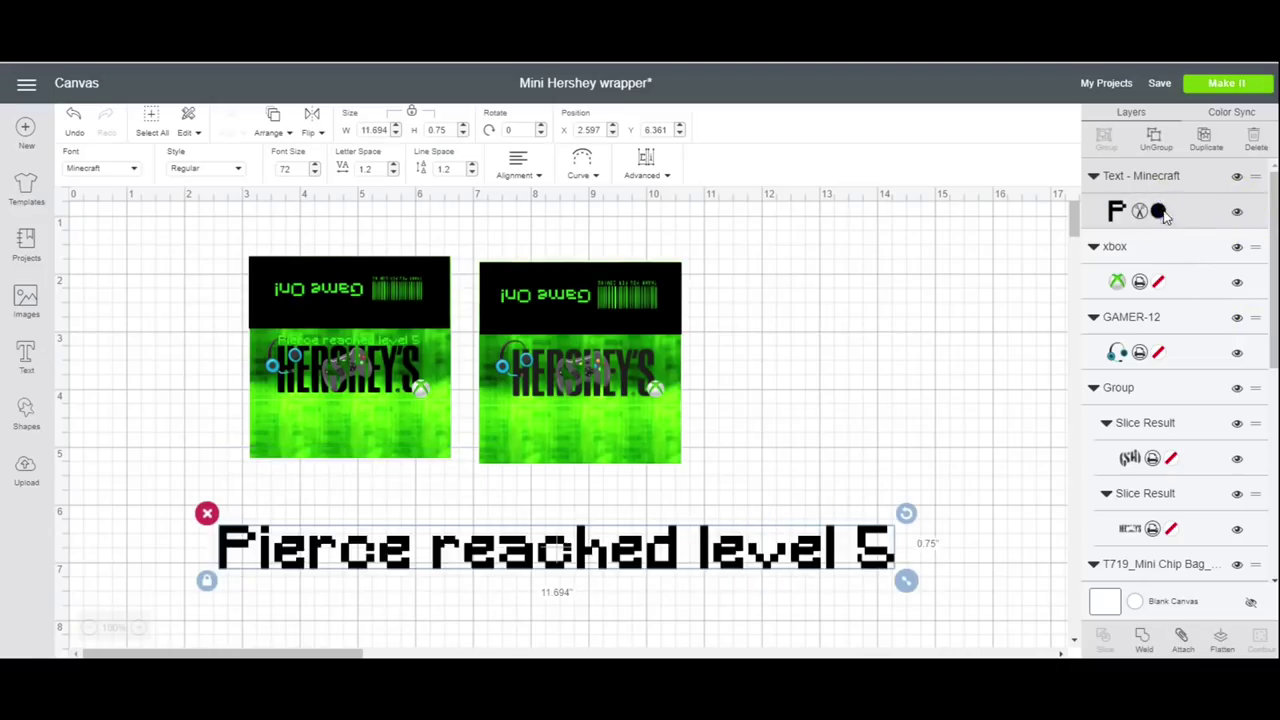
pyautogui.click(1157, 213)
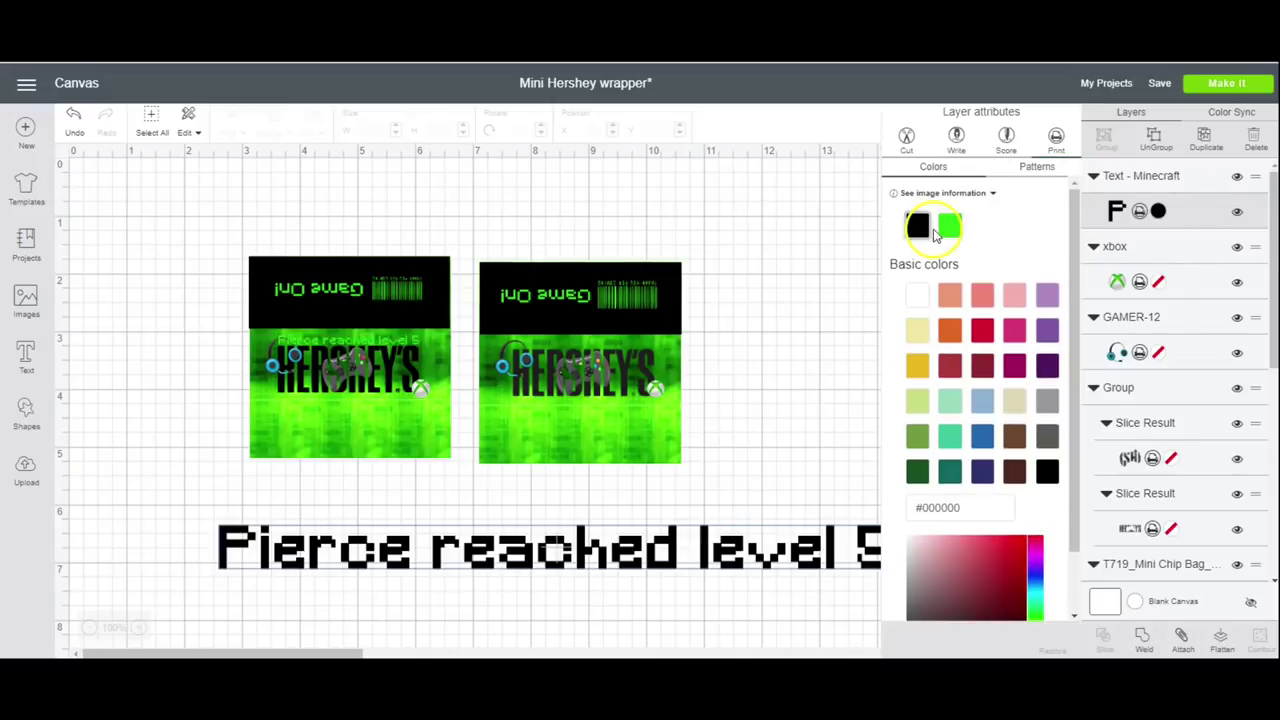
pyautogui.click(857, 575)
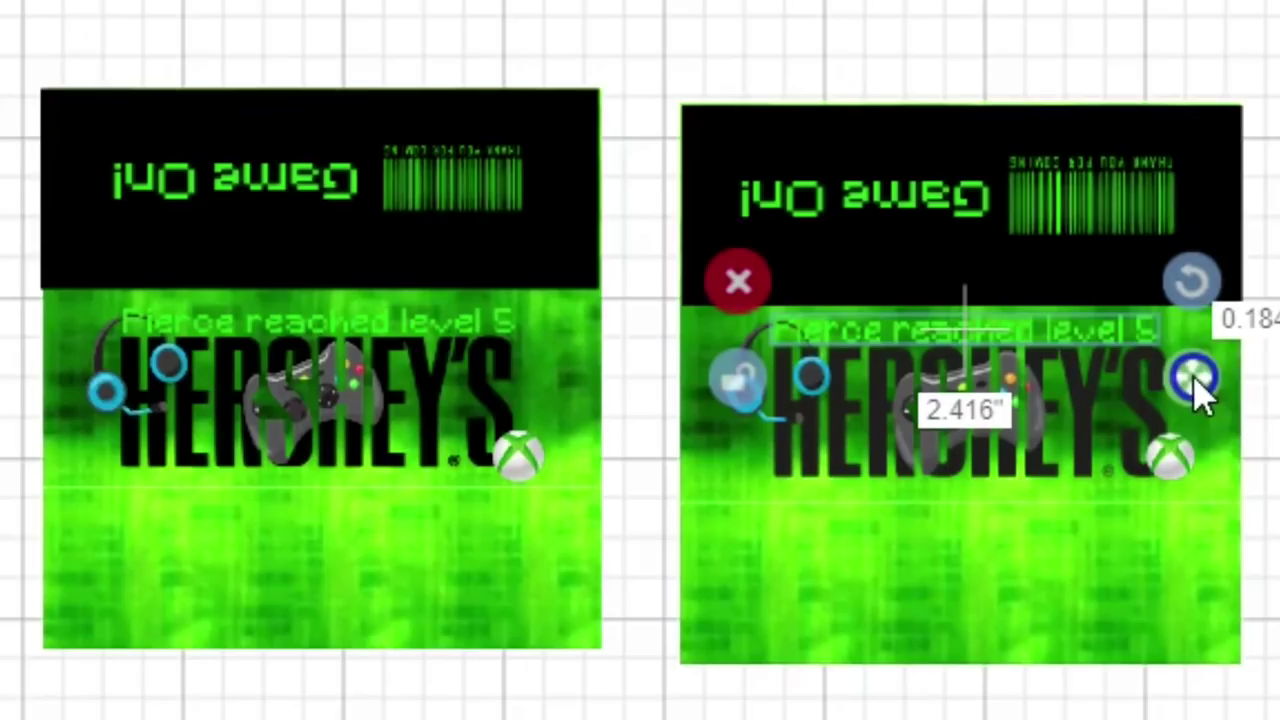
pyautogui.press('Escape')
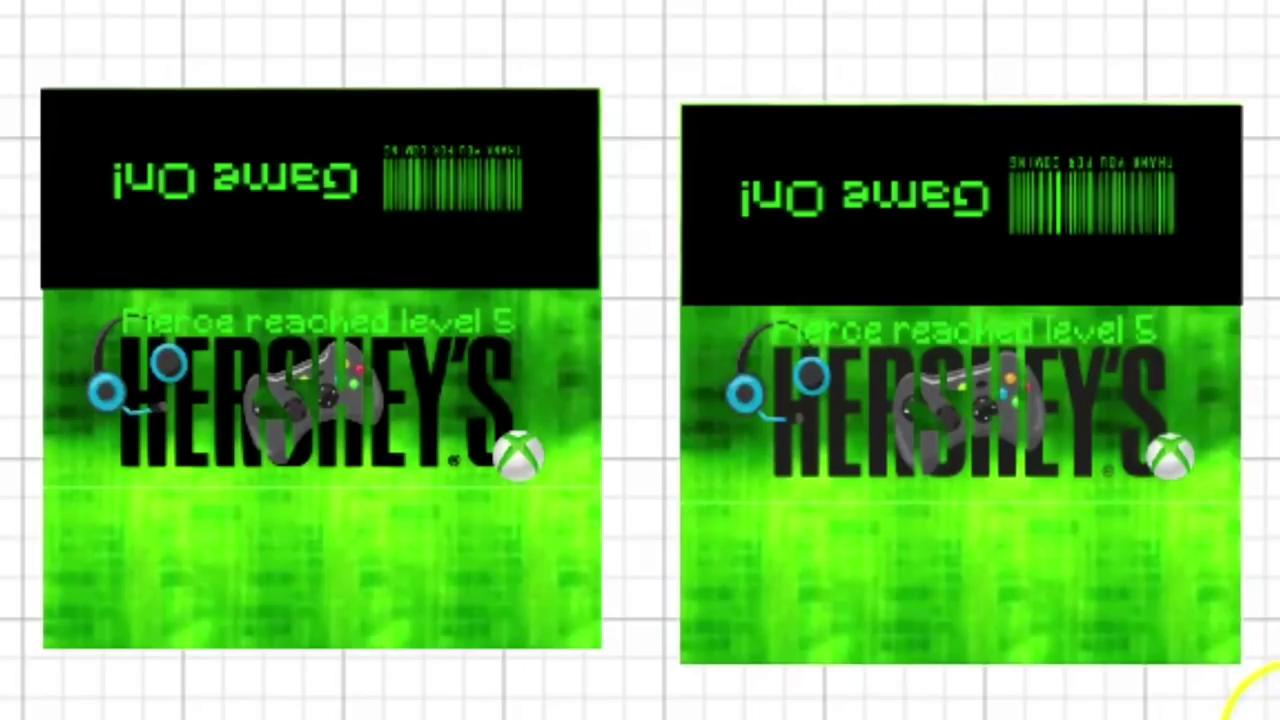
# Flatten all layers of the right wrapper and align it beside the left wrapper.
pyautogui.moveTo(1272, 688); pyautogui.dragTo(646, 74)
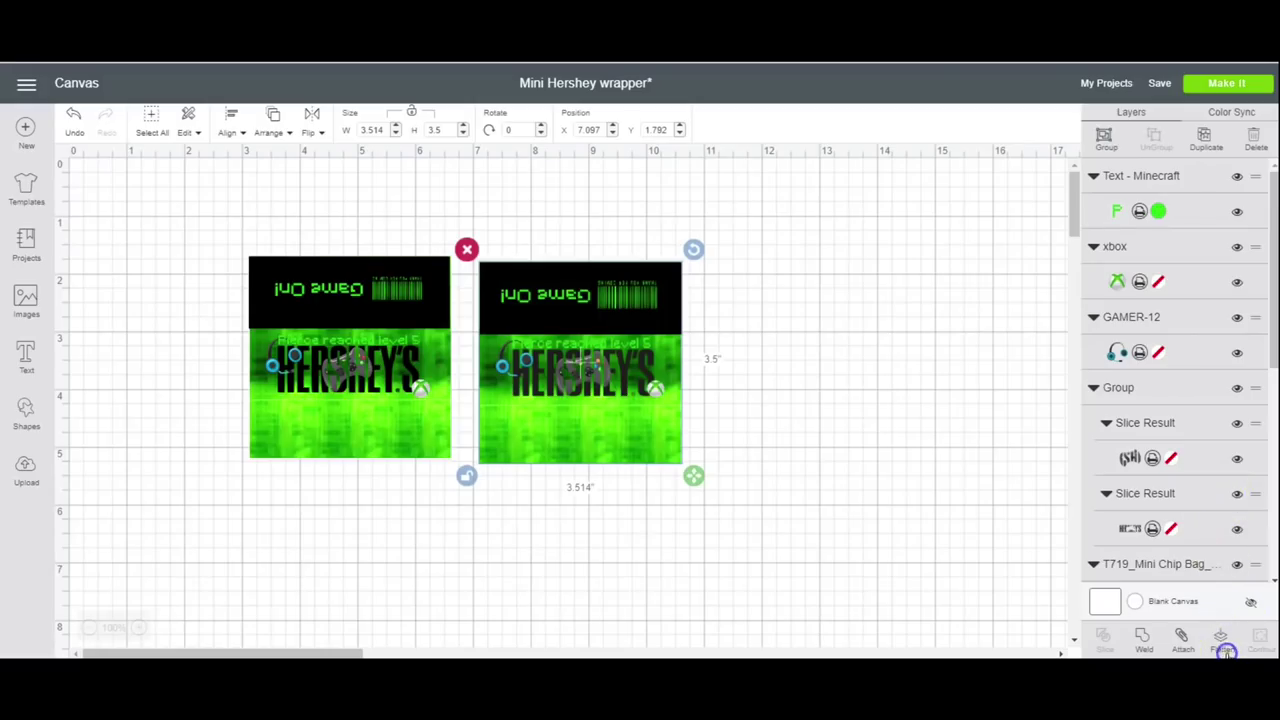
pyautogui.click(1226, 651)
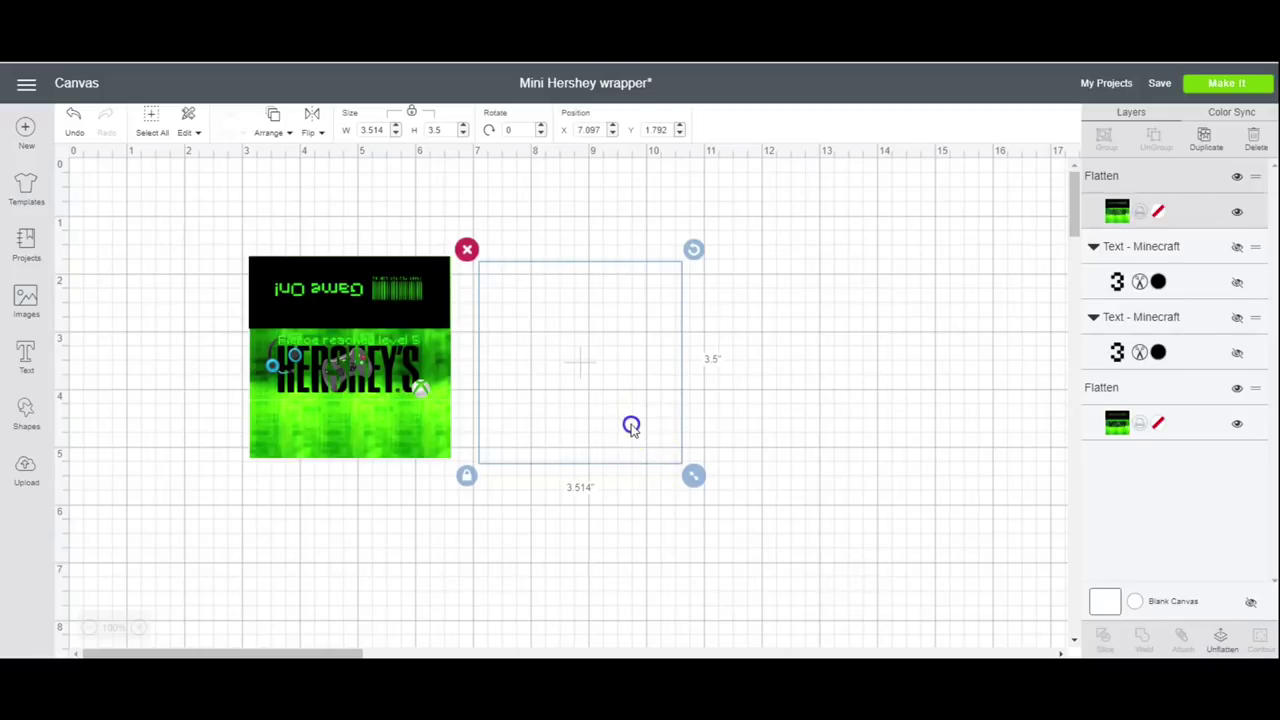
pyautogui.moveTo(629, 423); pyautogui.dragTo(626, 421)
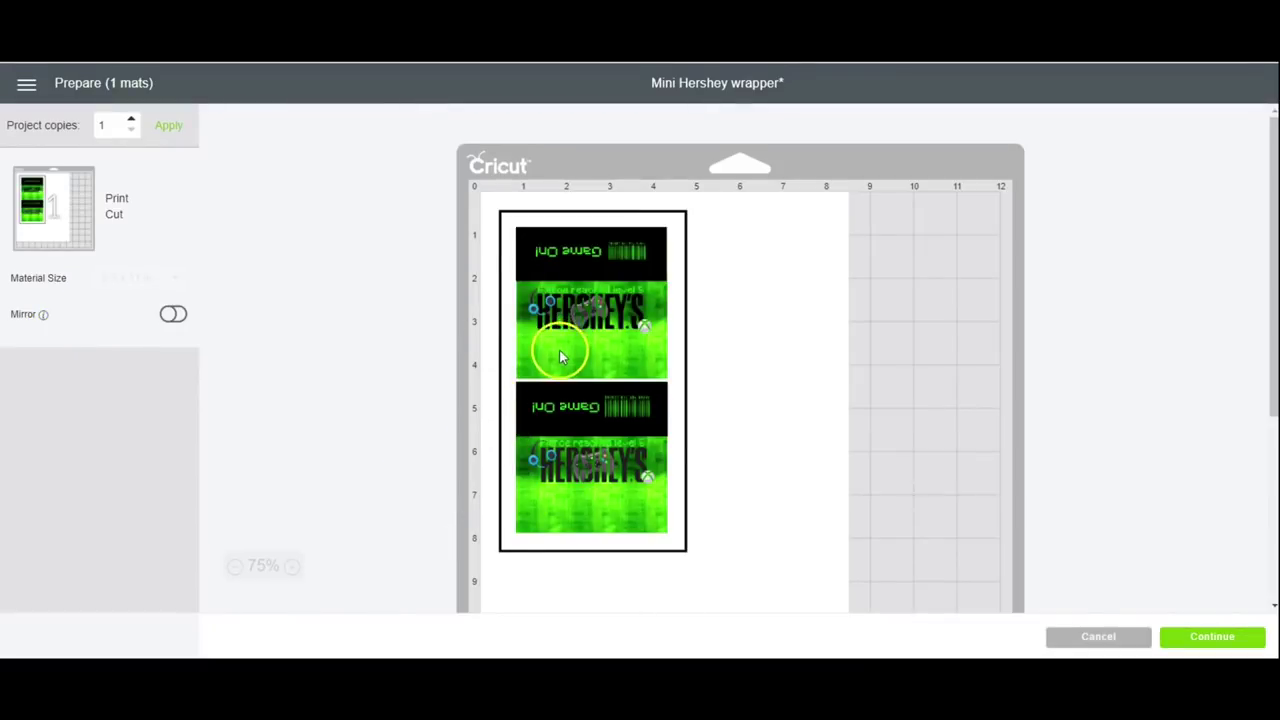
# Accept the 8.5 x 11 print-then-cut mat layout and send the wrapper sheet to the printer.
pyautogui.click(1224, 636)
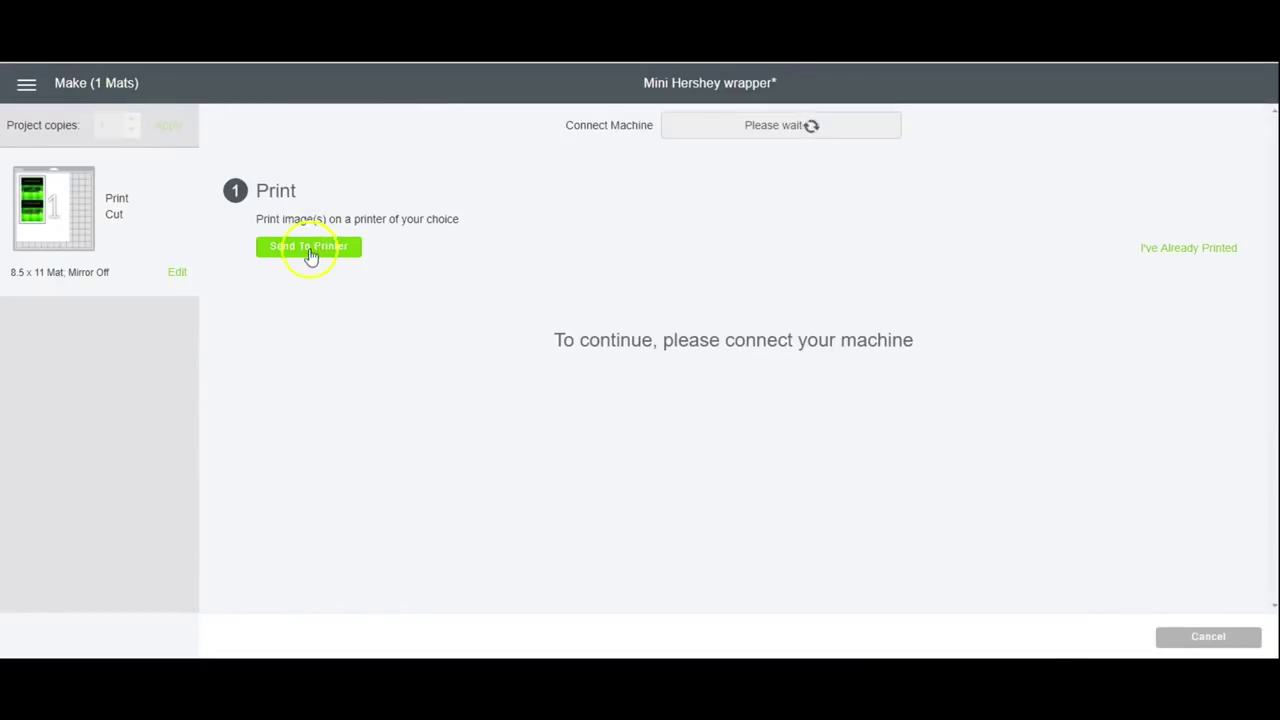
pyautogui.click(309, 248)
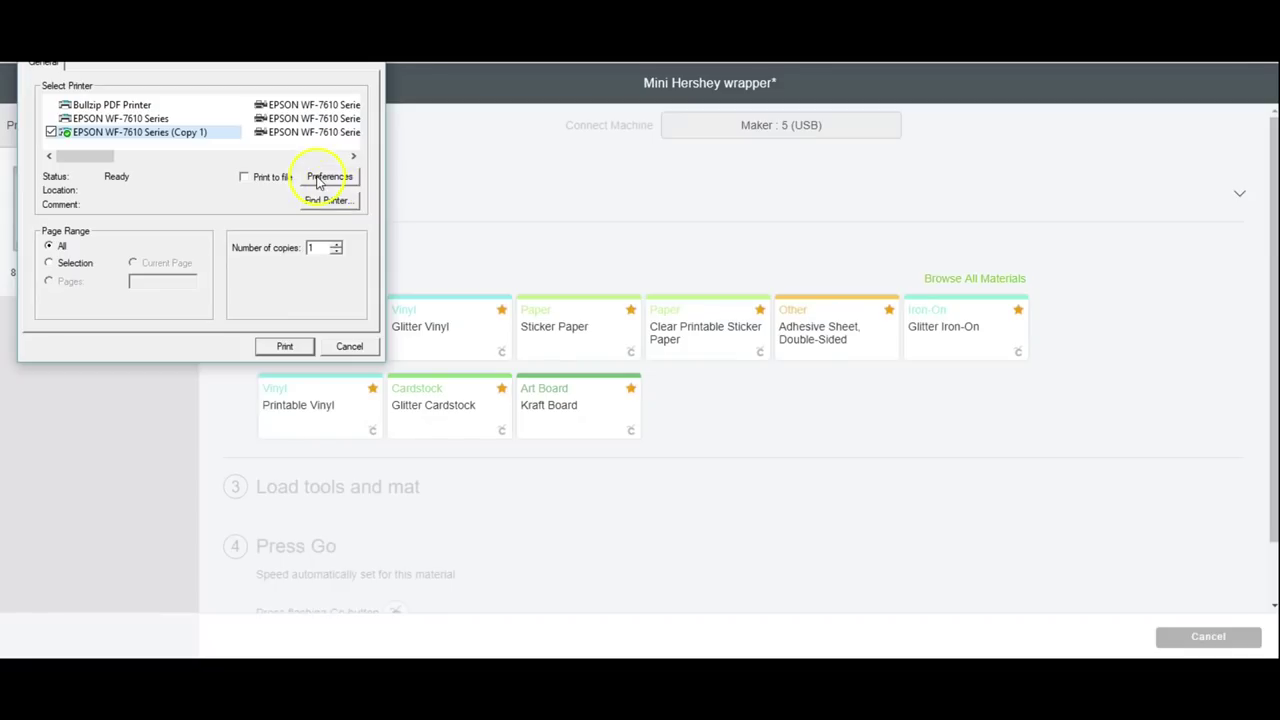
# Print the wrapper sheet with the paper type set to Premium Presentation Paper Matte.
pyautogui.click(316, 180)
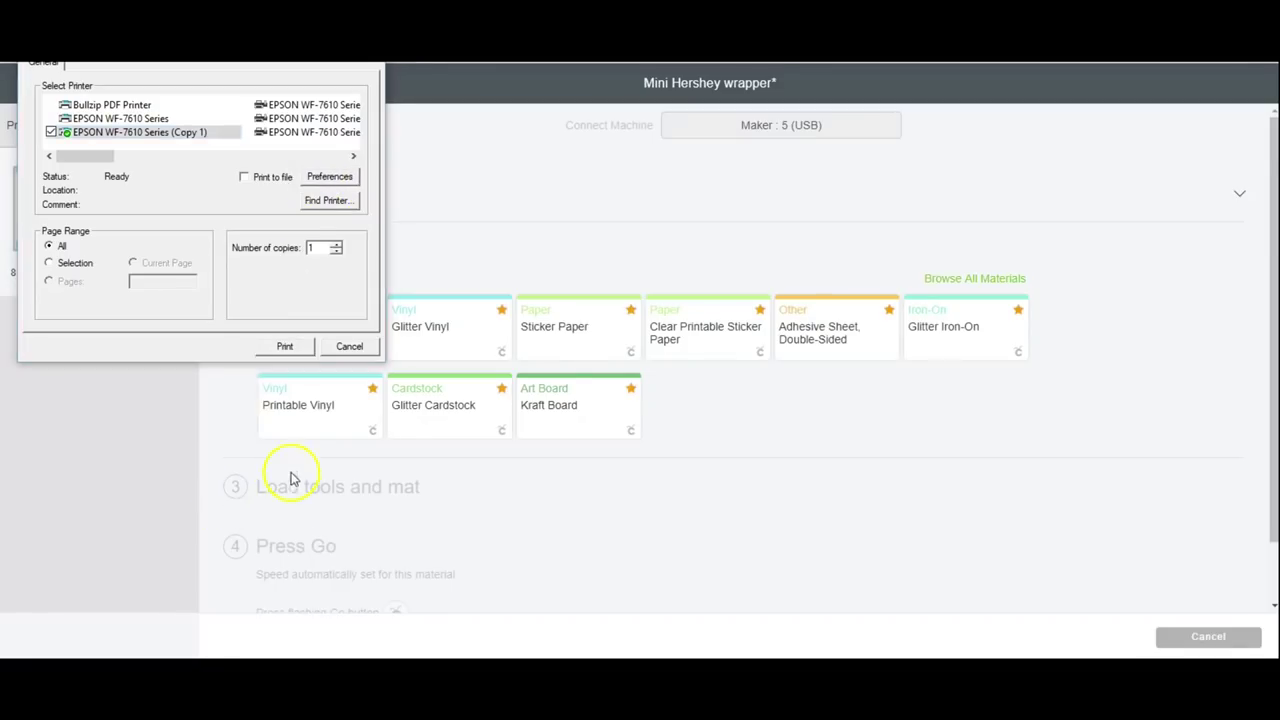
pyautogui.click(345, 240)
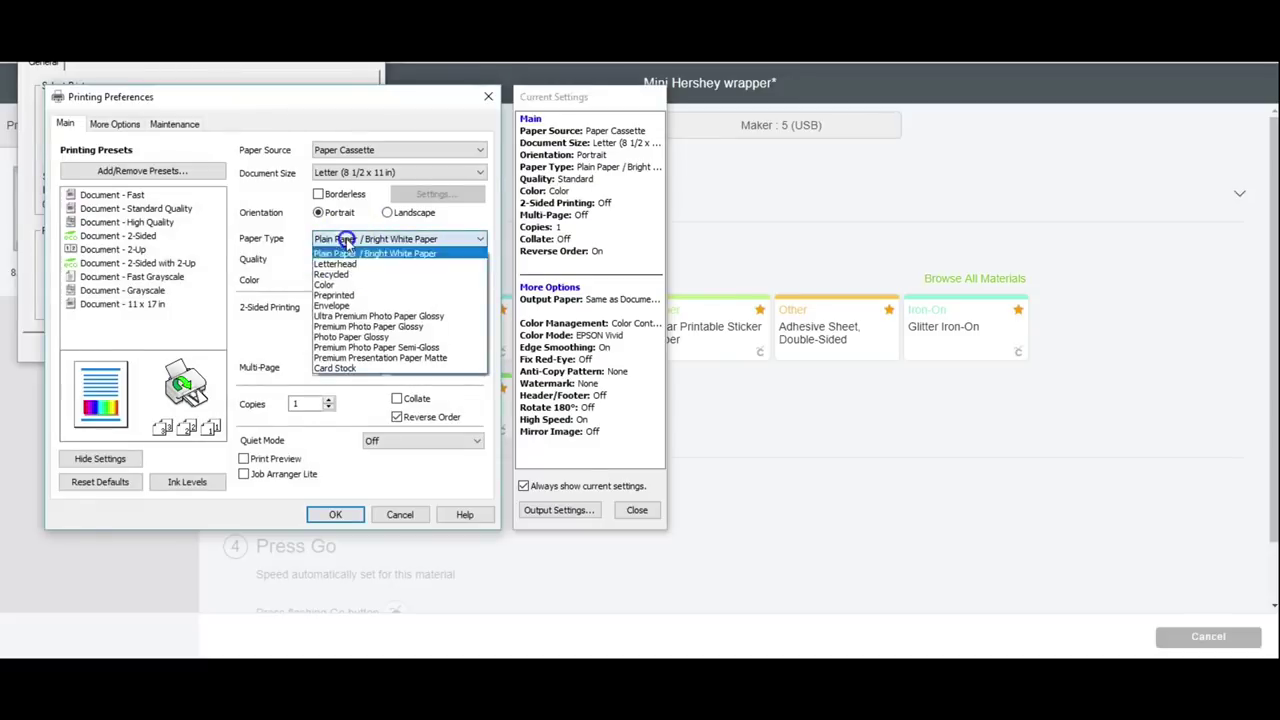
pyautogui.click(427, 361)
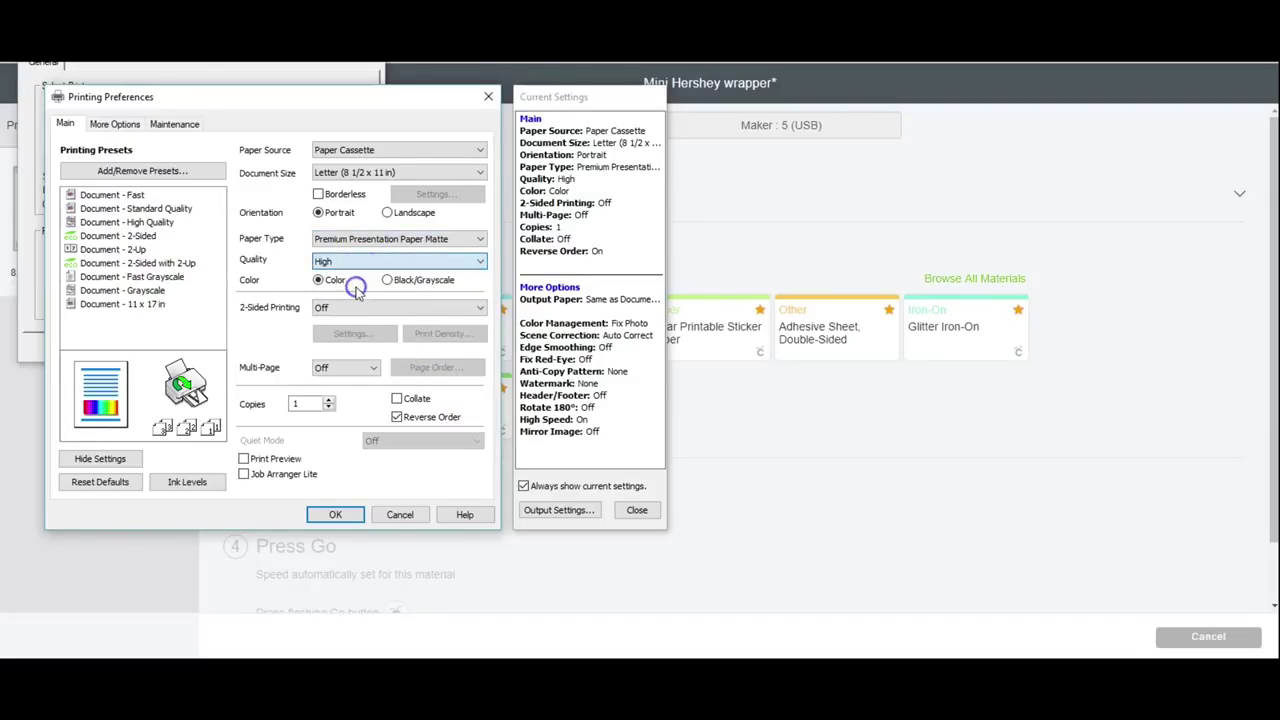
pyautogui.click(327, 521)
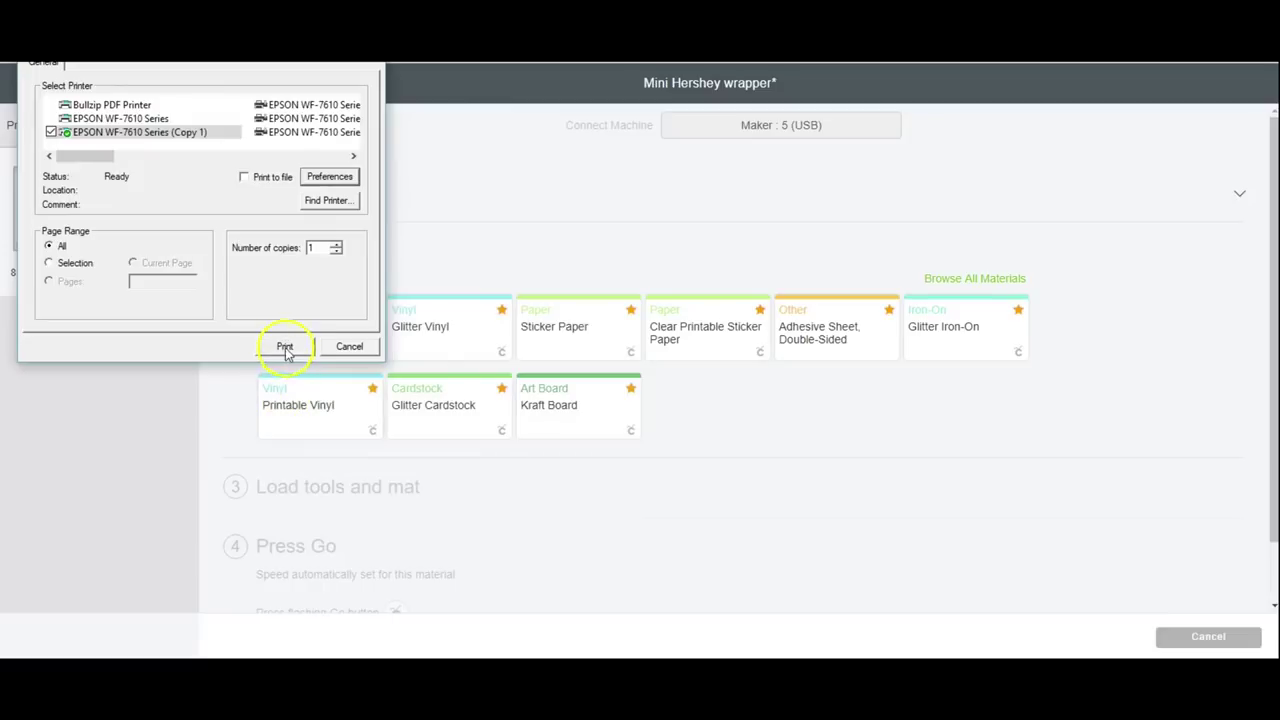
pyautogui.click(284, 343)
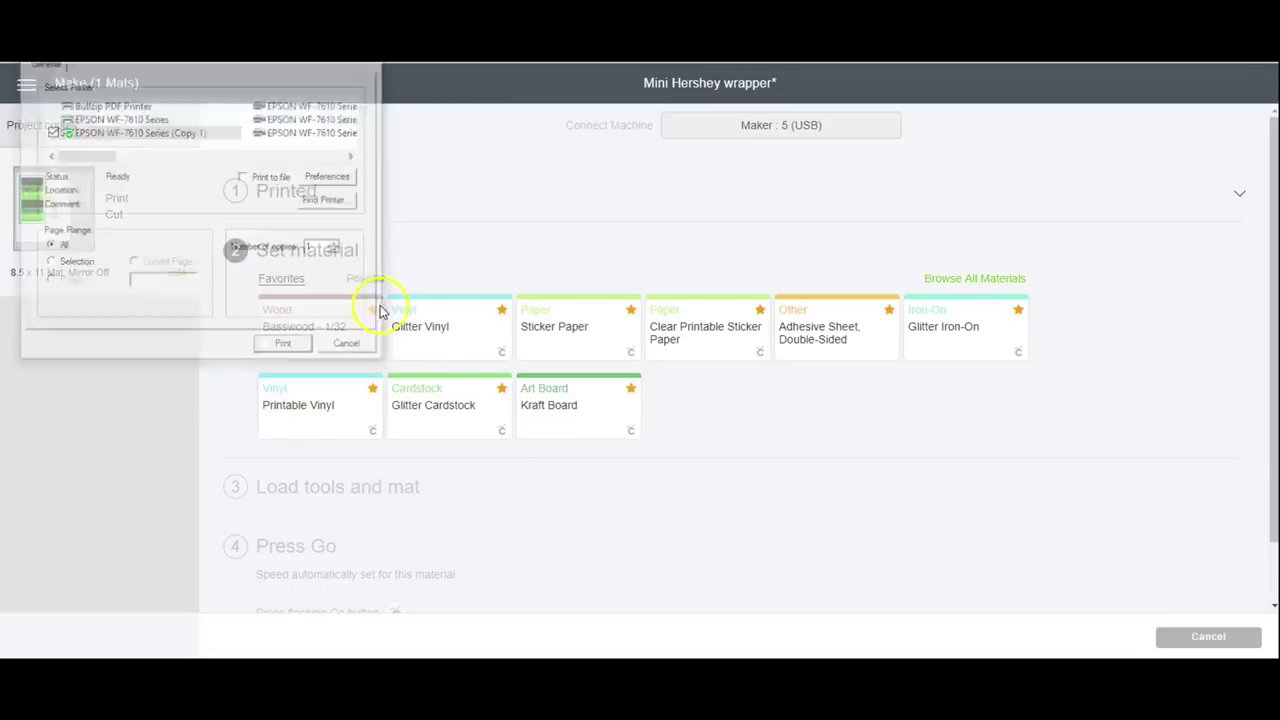
# Choose Copy Paper – 20 lb as the cutting material.
pyautogui.click(578, 330)
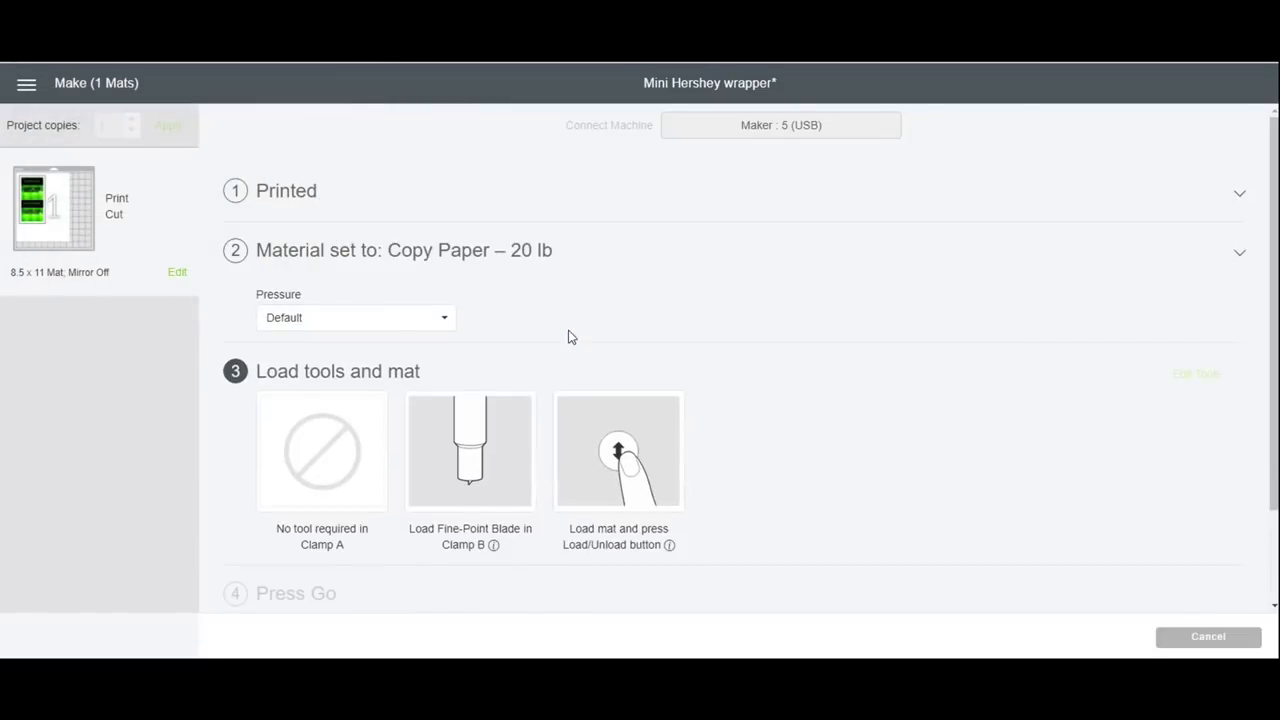